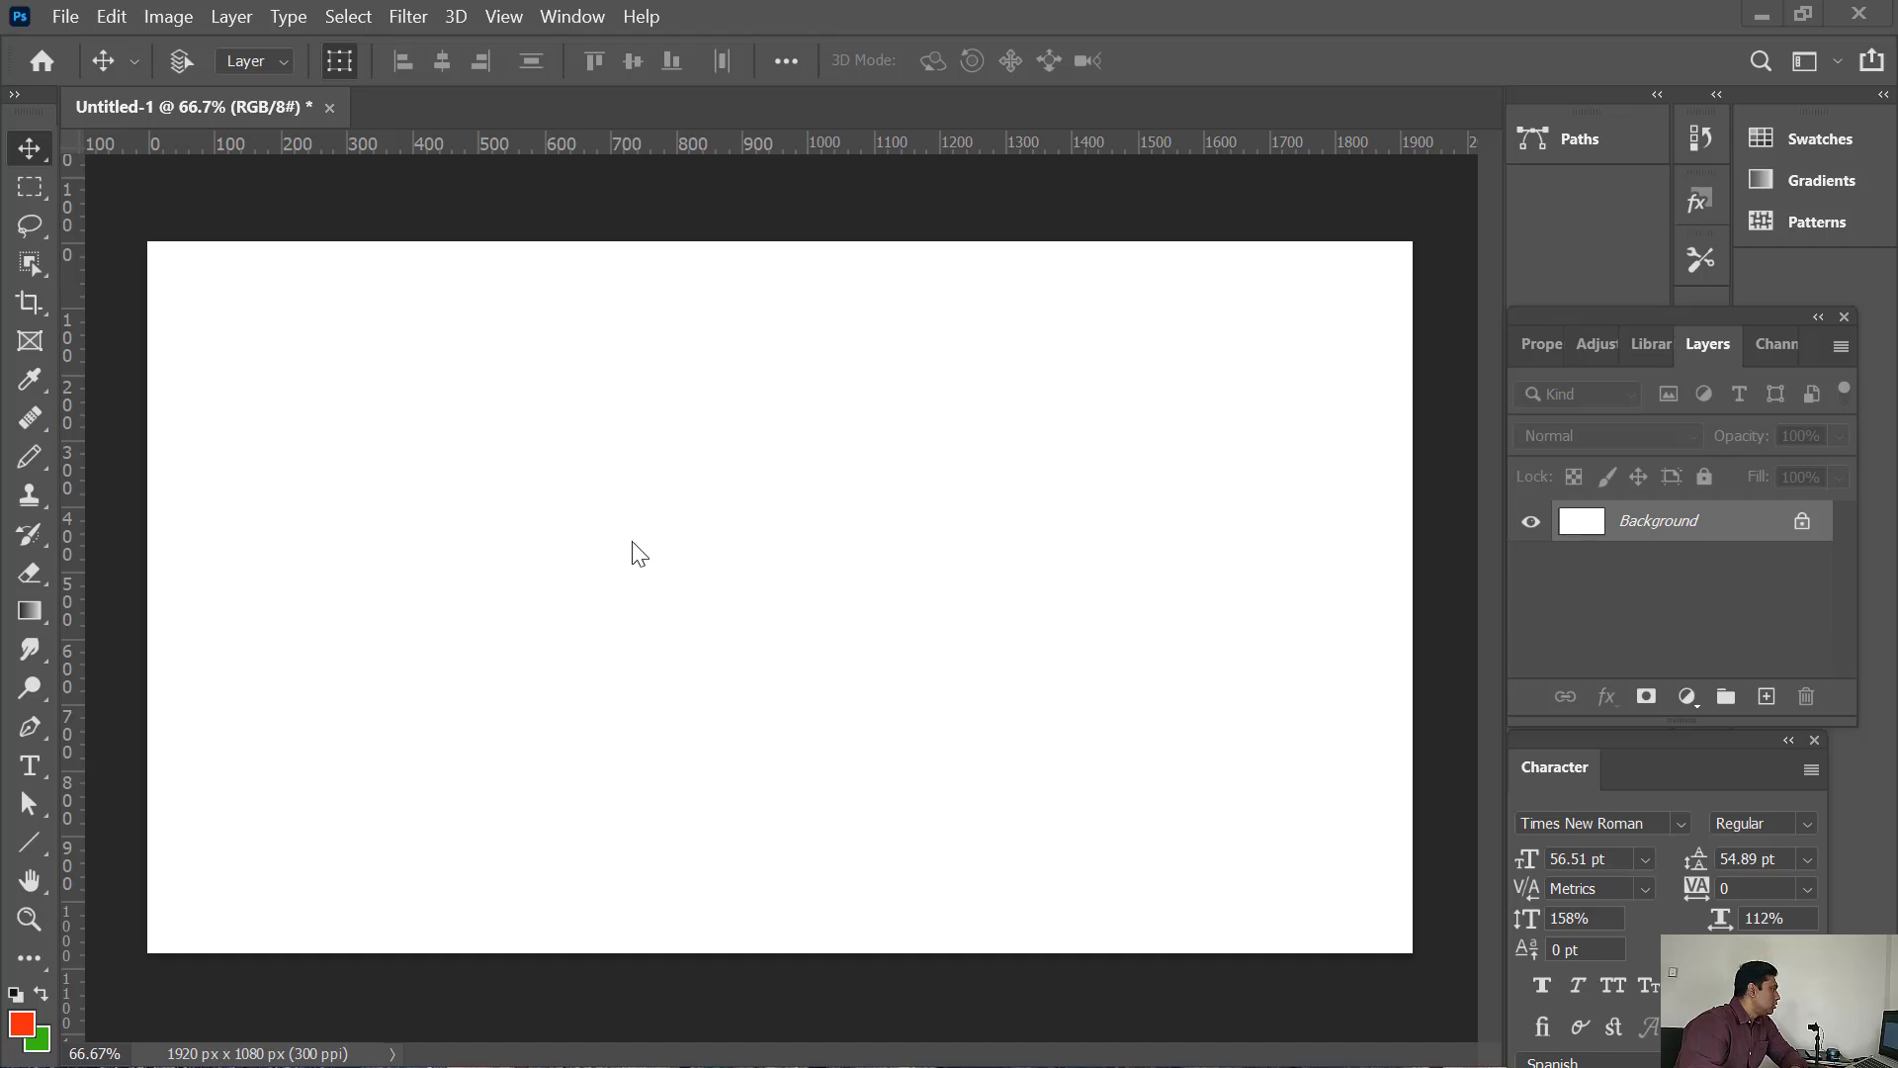
Draw two plain solid lines near the canvas's upper-left corner, a steep one about 131 px tall and a nearly horizontal one about 180 px wide
click(33, 841)
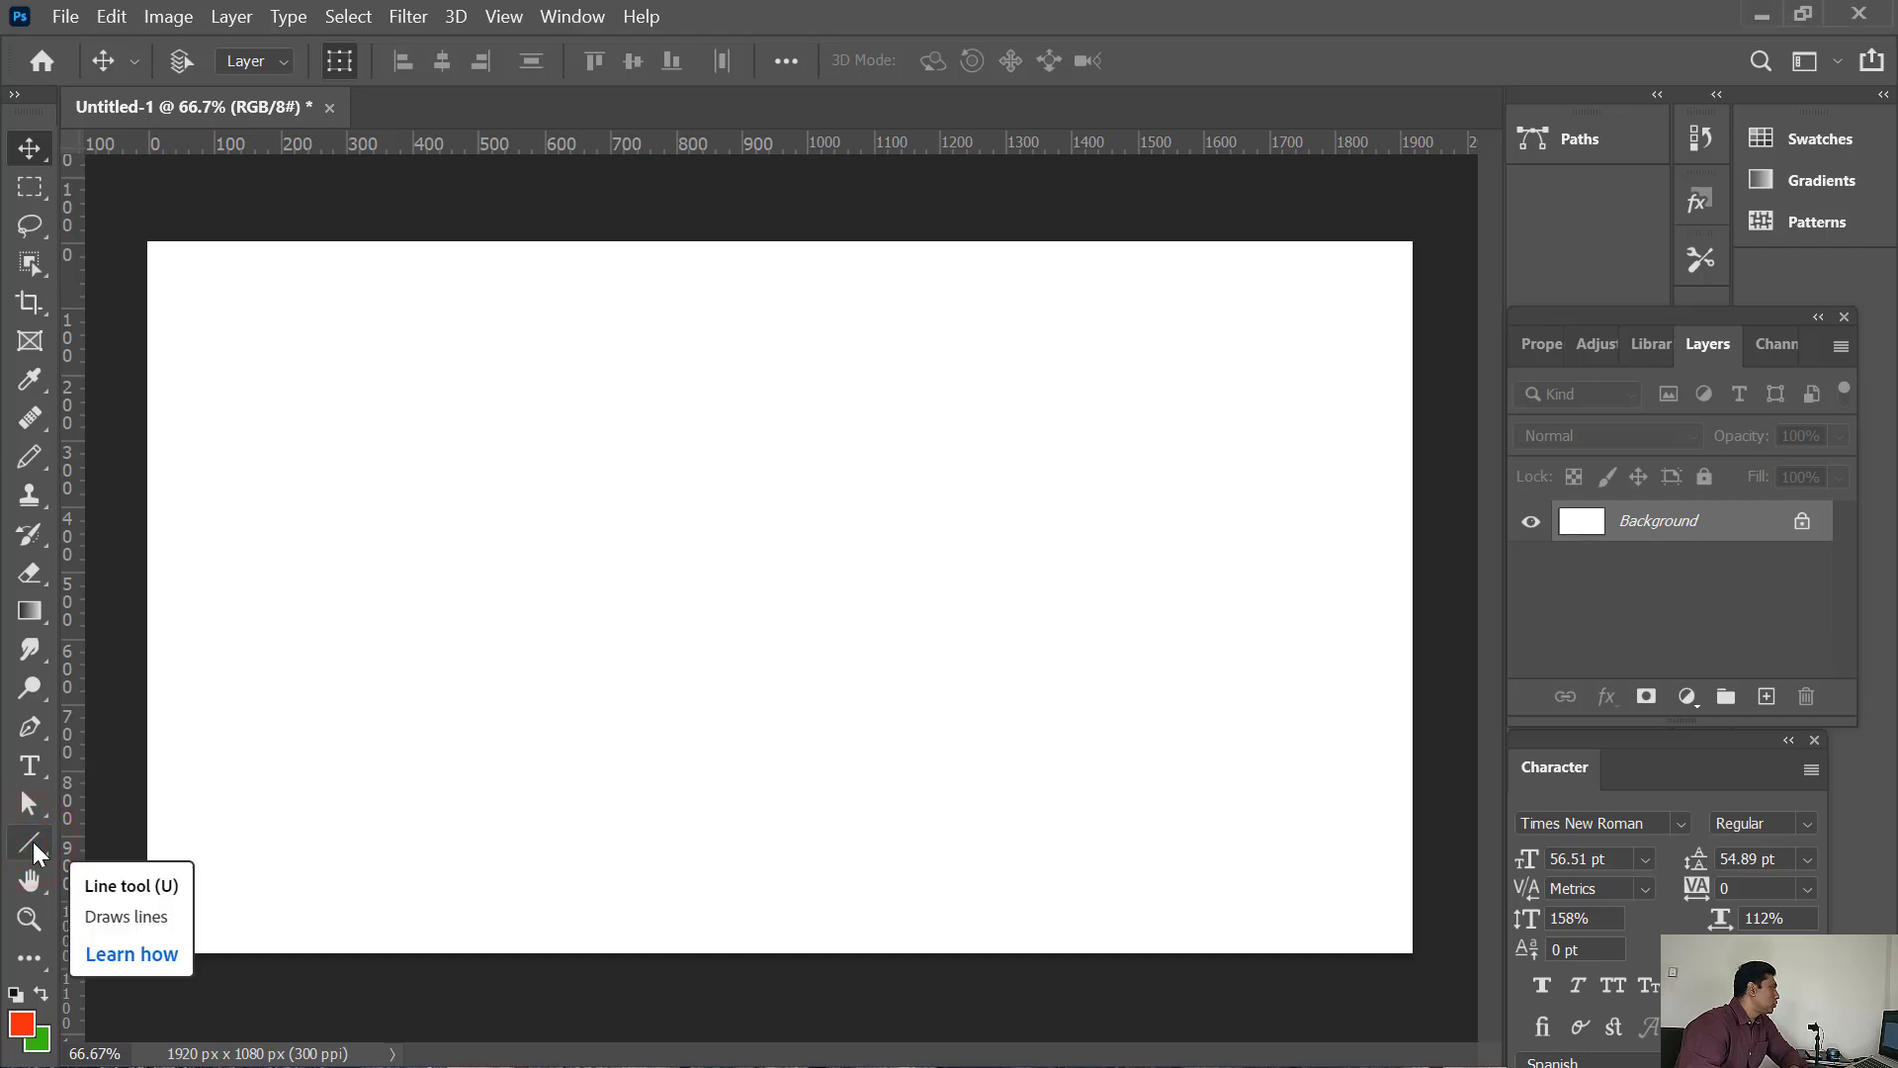
click(33, 841)
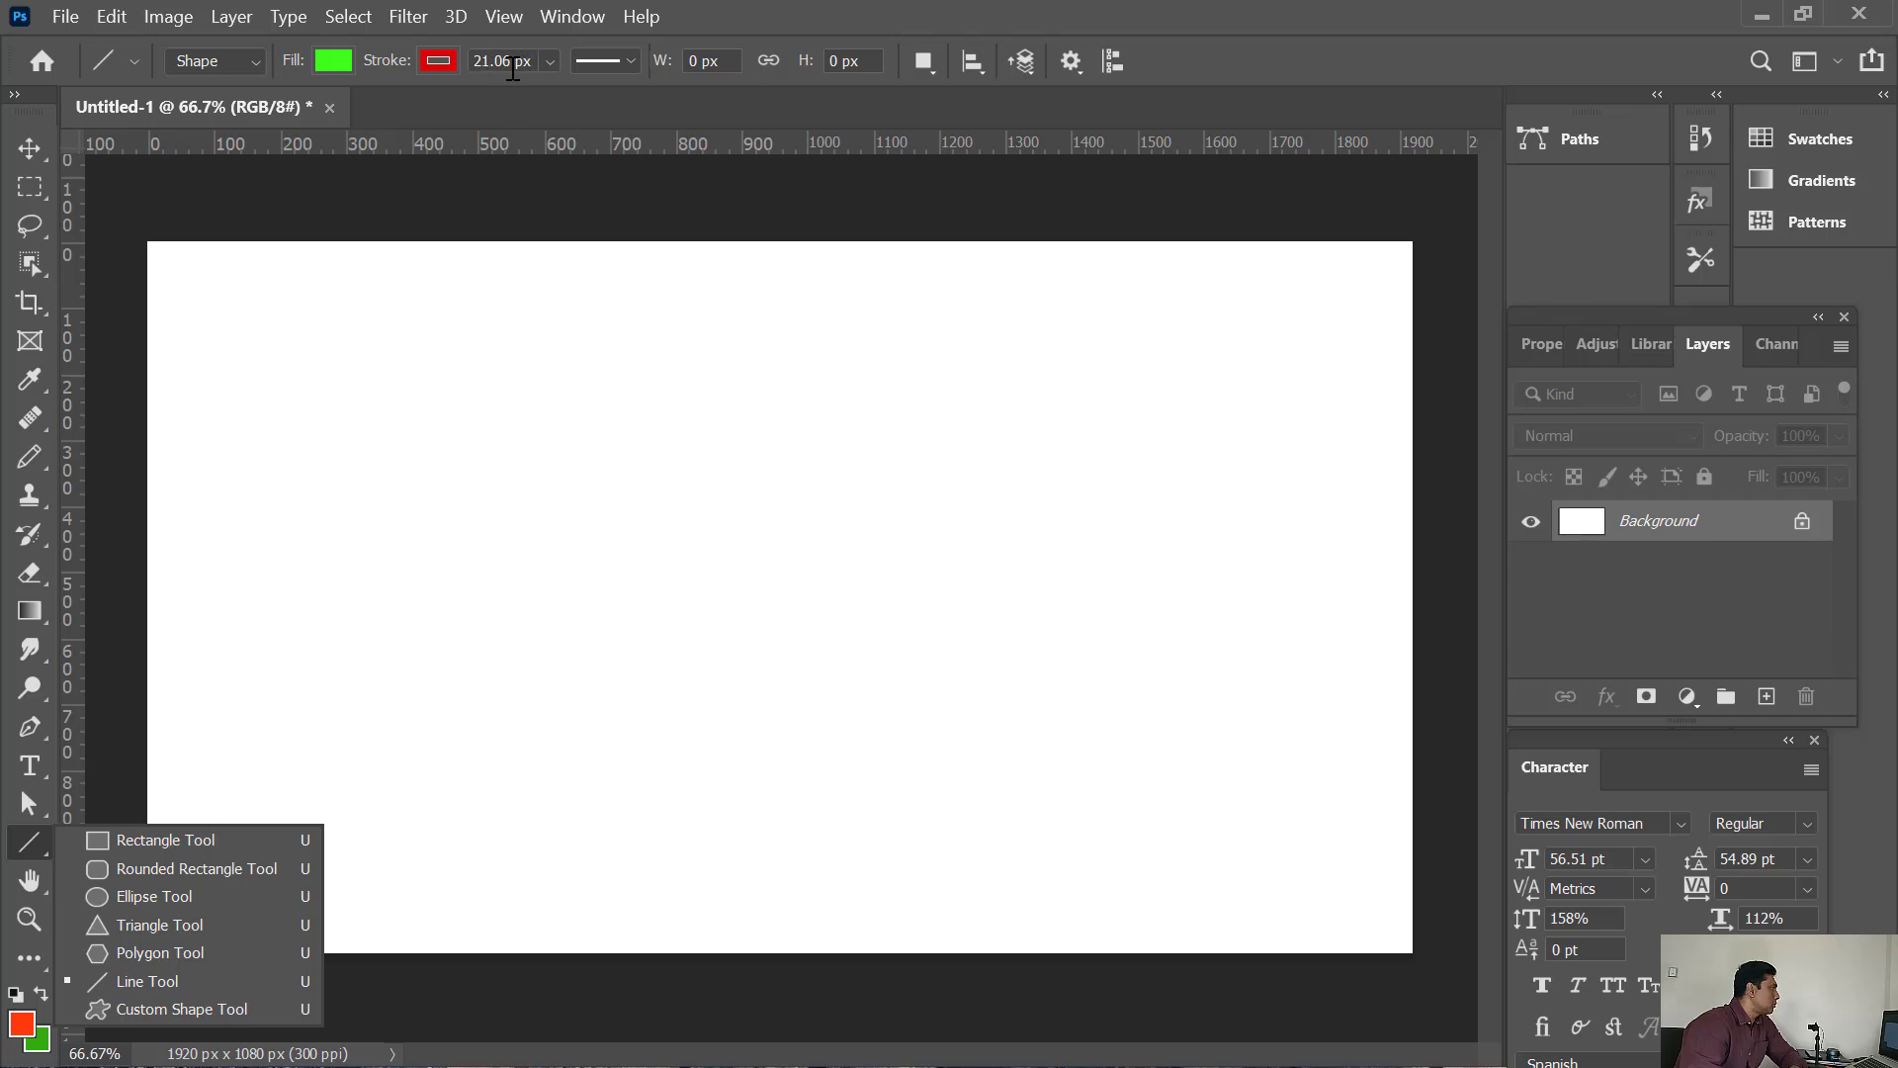
click(622, 66)
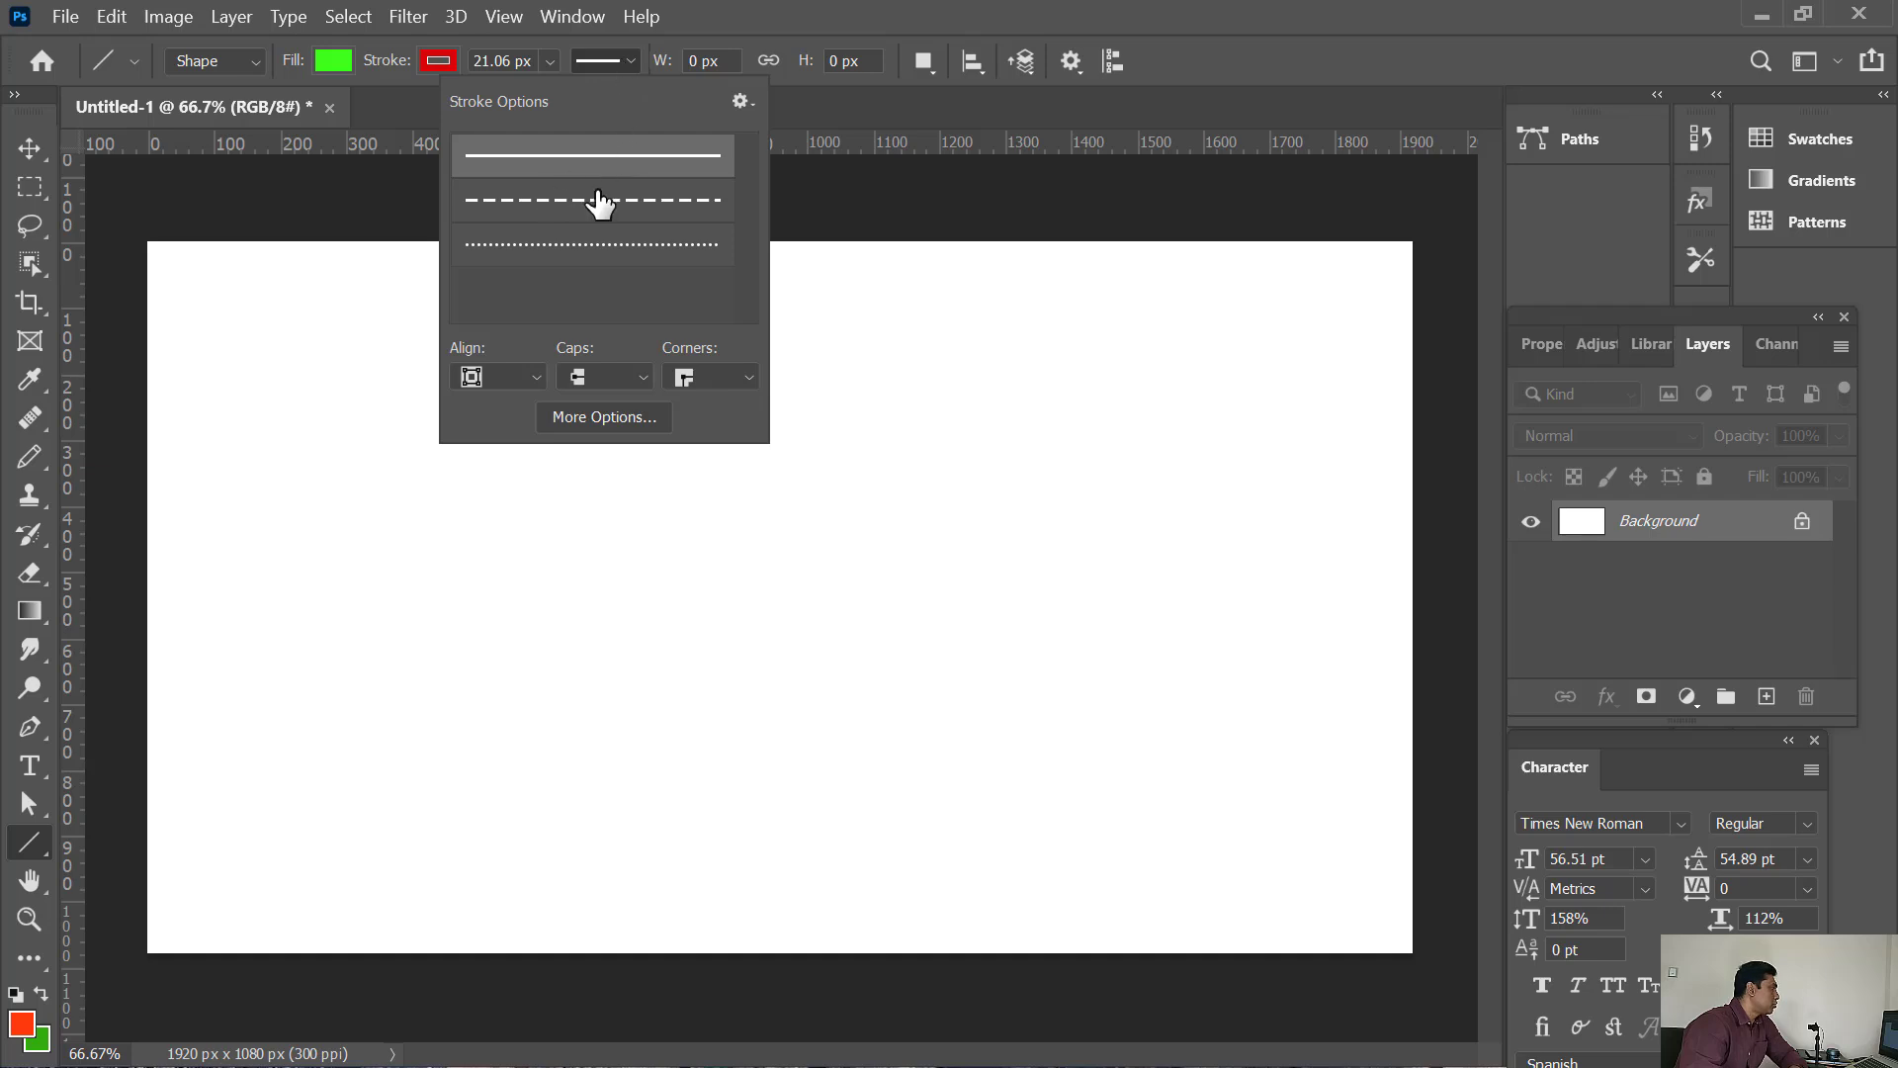
click(804, 112)
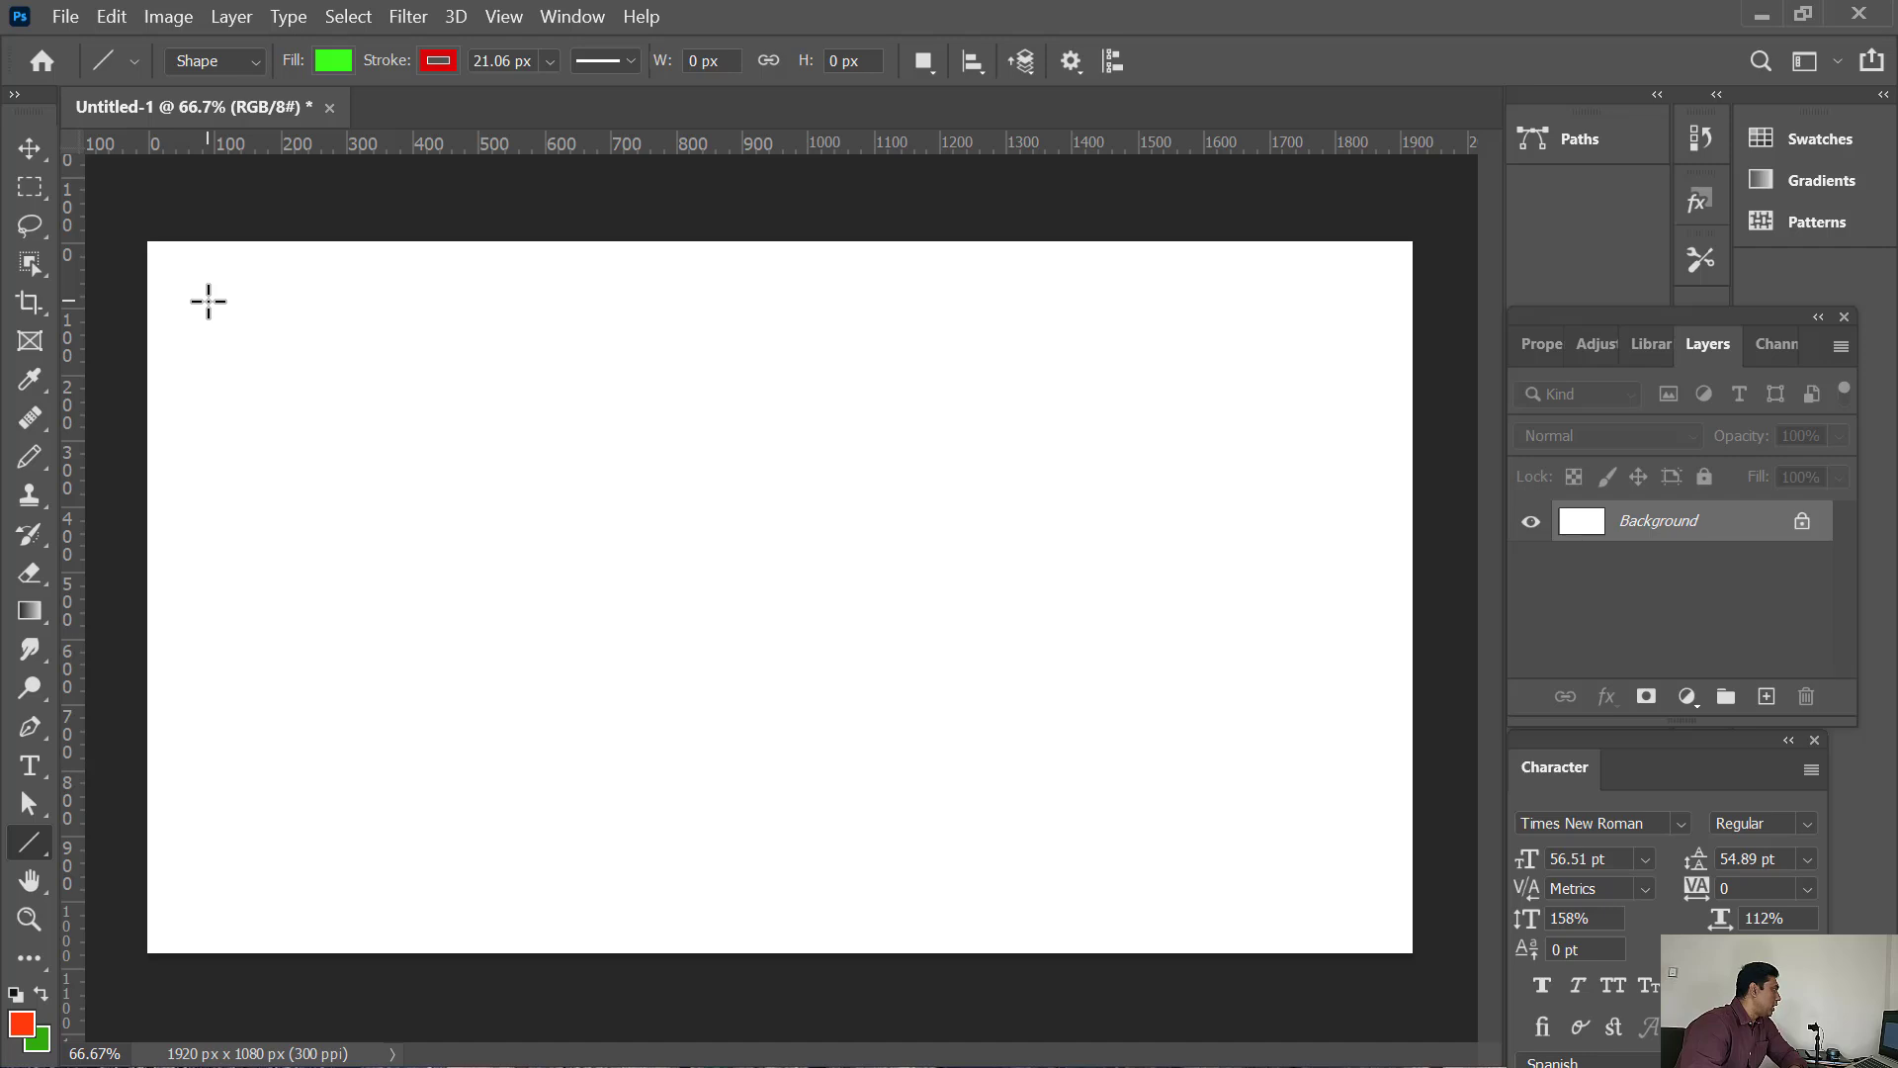
mouse_move(203, 297)
mouse_down()
mouse_move(299, 291)
mouse_move(286, 329)
mouse_move(343, 373)
mouse_up()
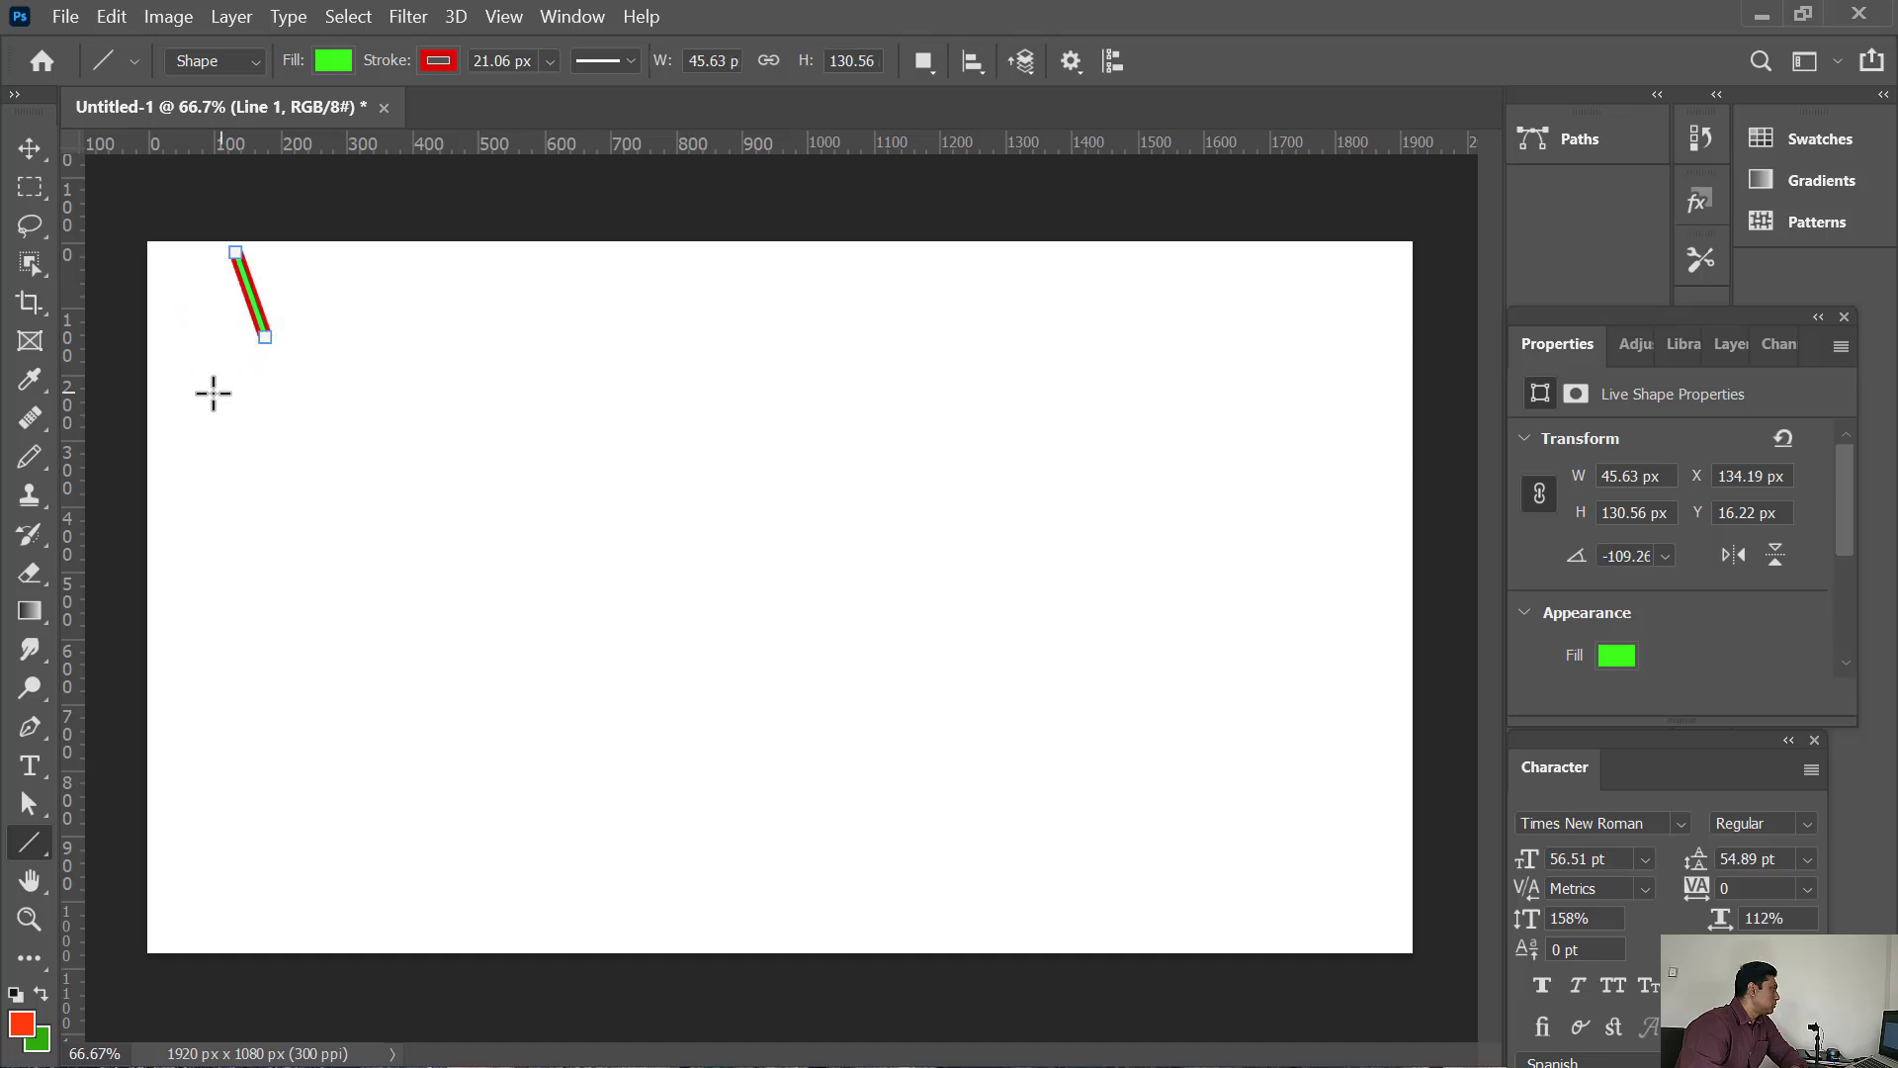
drag(200, 392, 318, 392)
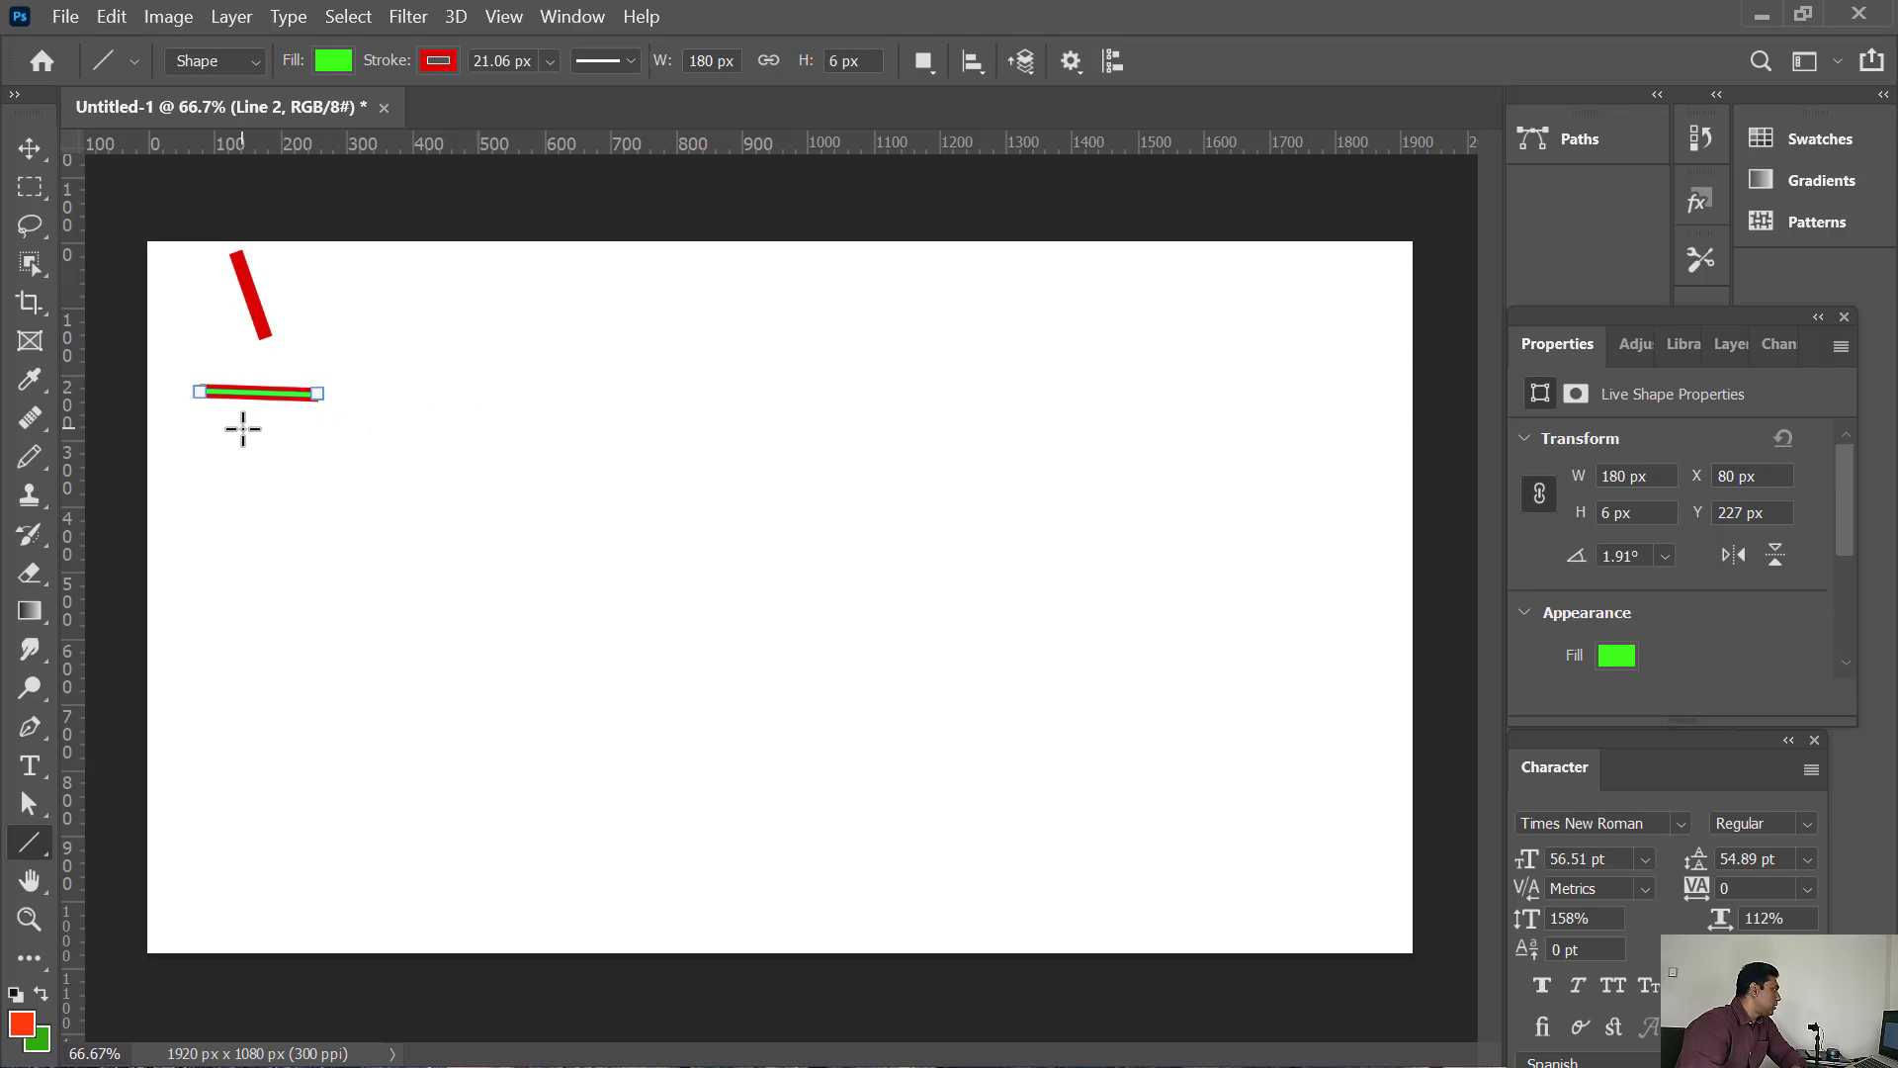
Enable an arrowhead at the line's end and draw a nearly horizontal arrow about 362 px wide beside the two plain lines
click(1070, 63)
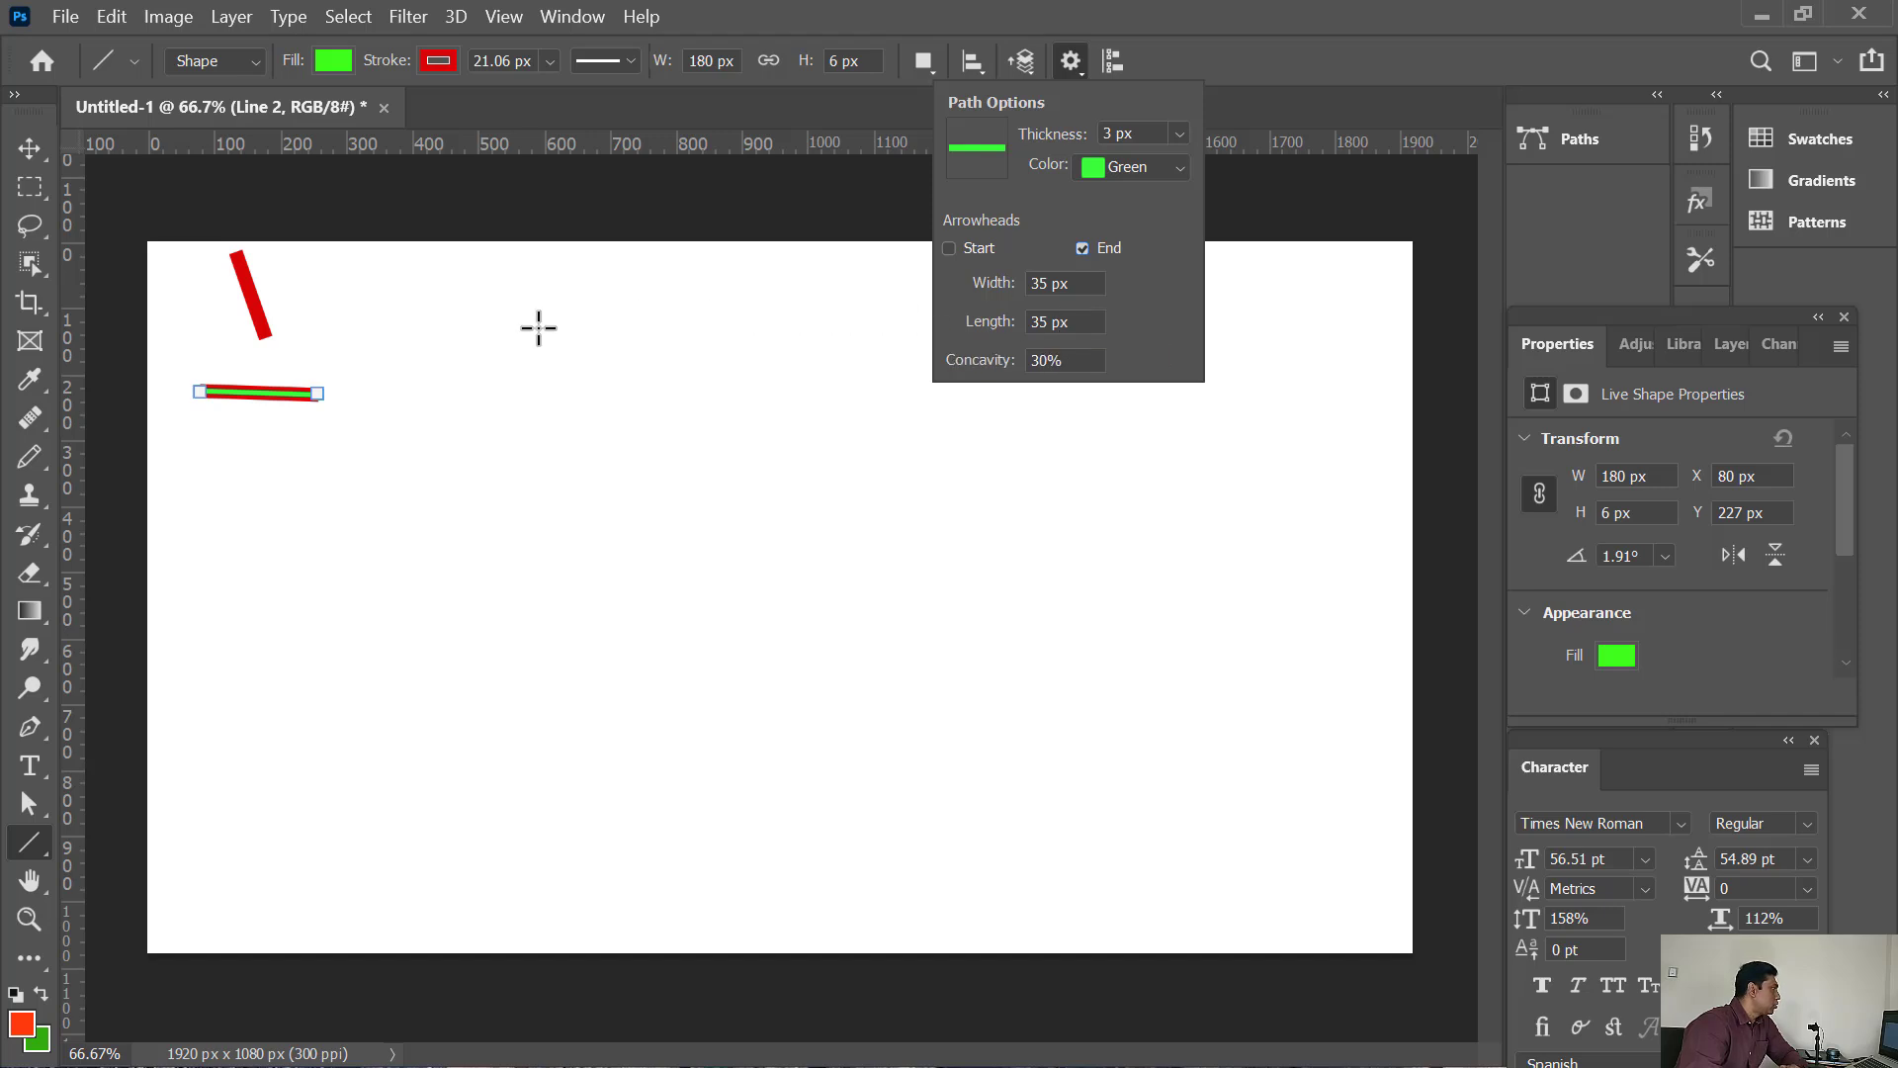
click(441, 350)
drag(441, 350, 677, 357)
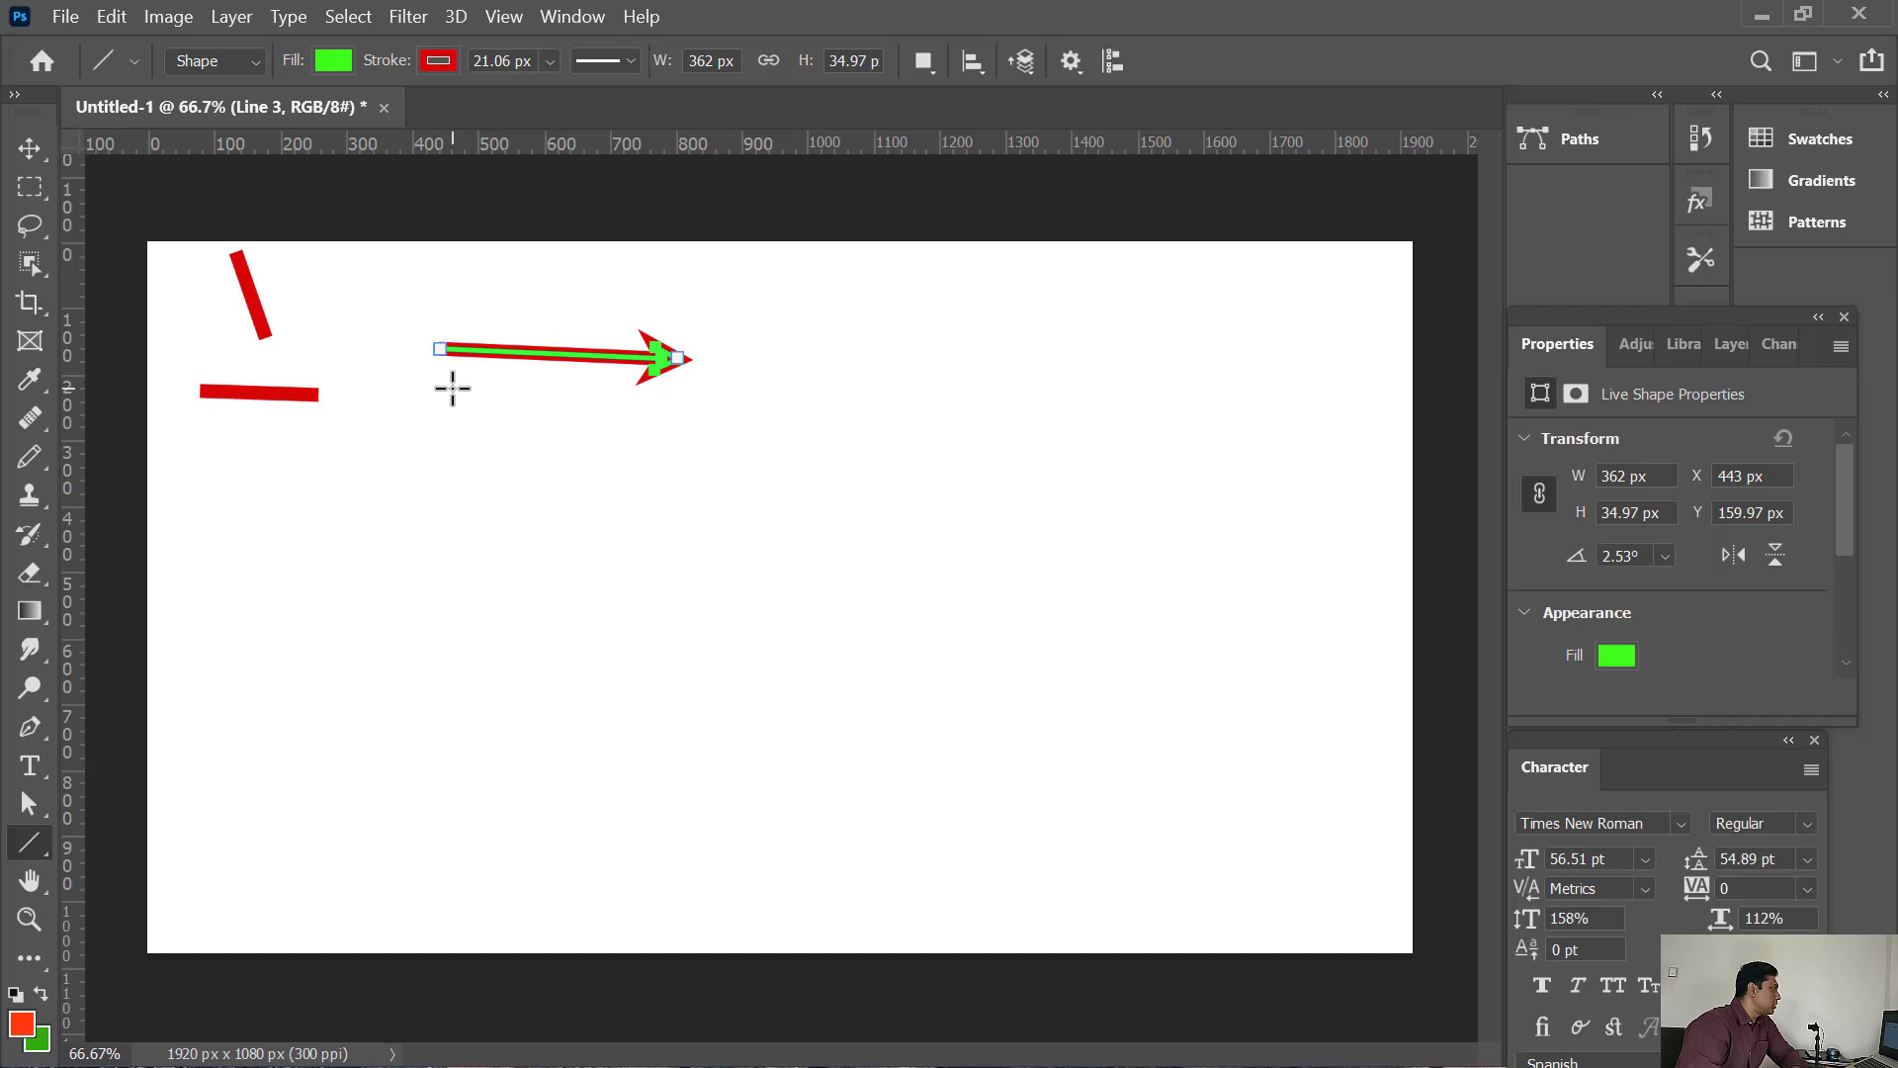
Add a start arrowhead, set the arrowhead concavity to 50%, and draw a double-headed arrow about 488 px wide below the single-headed one
click(1072, 61)
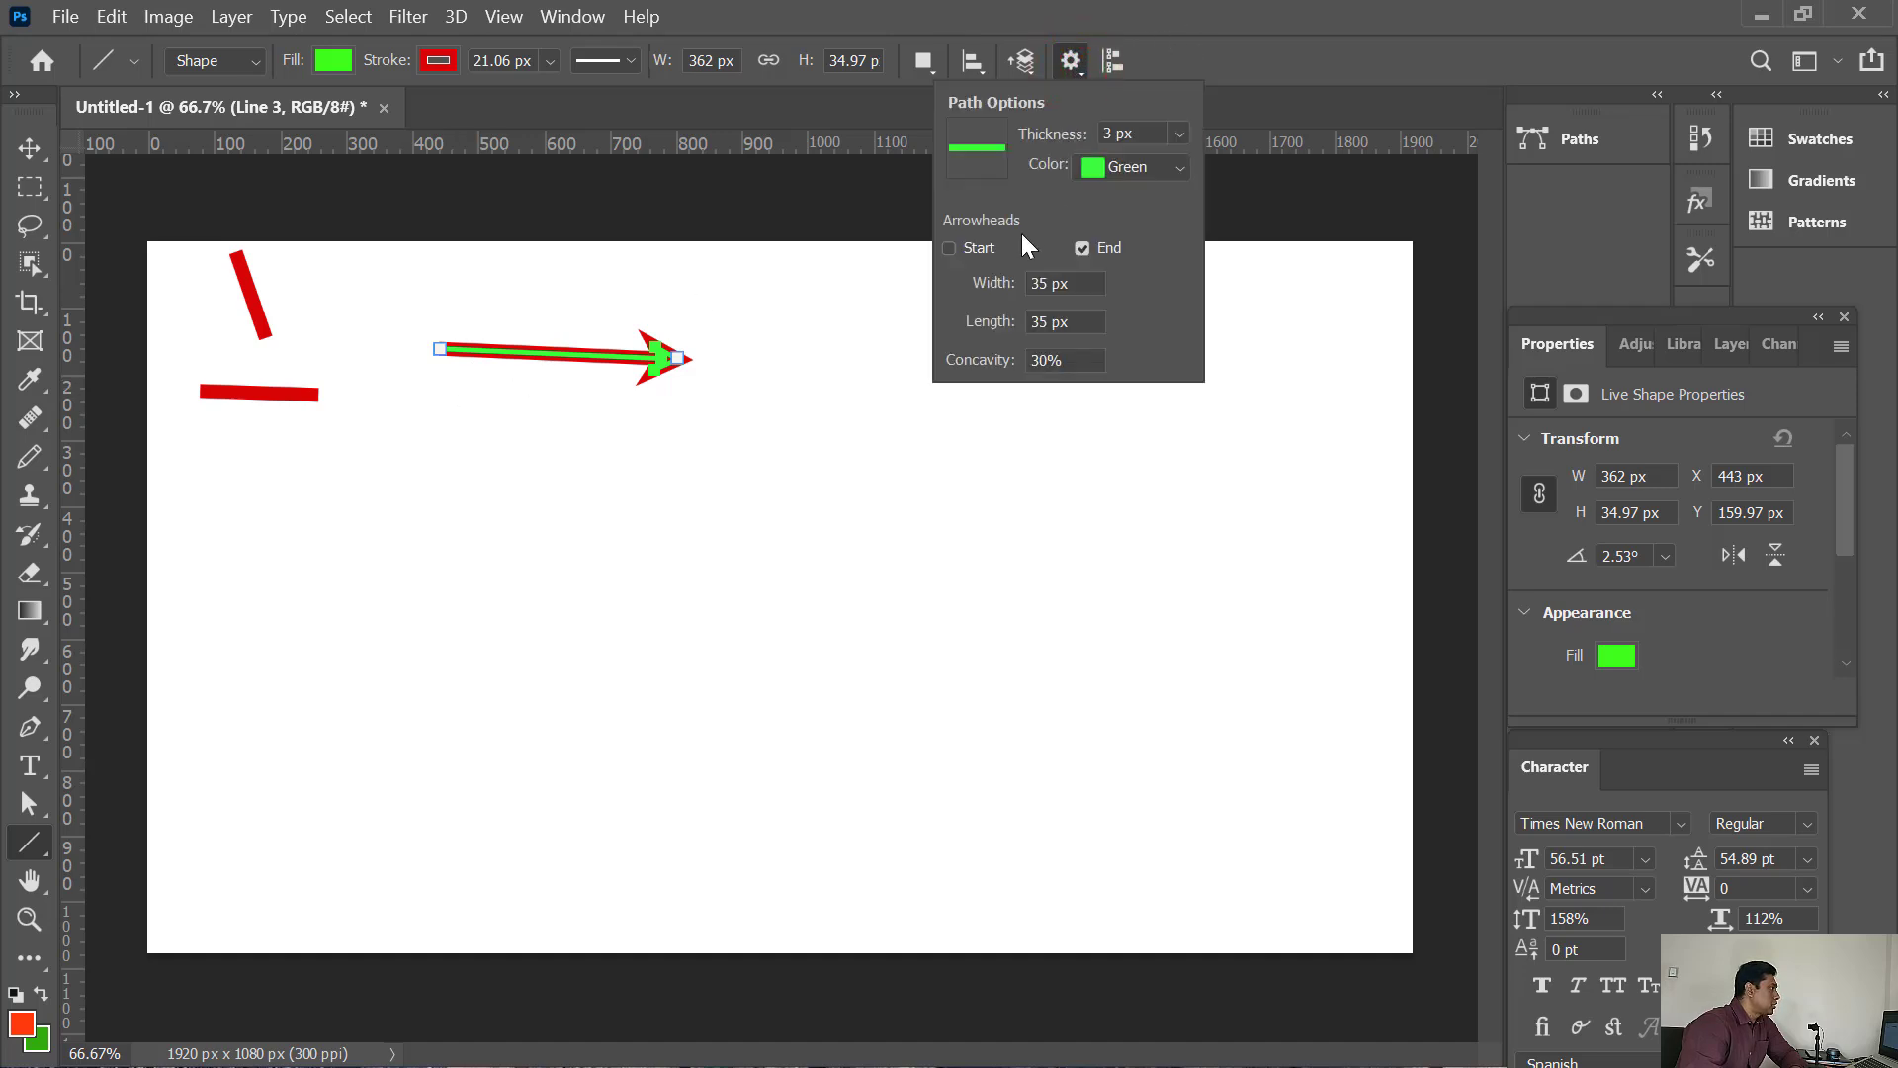
click(950, 249)
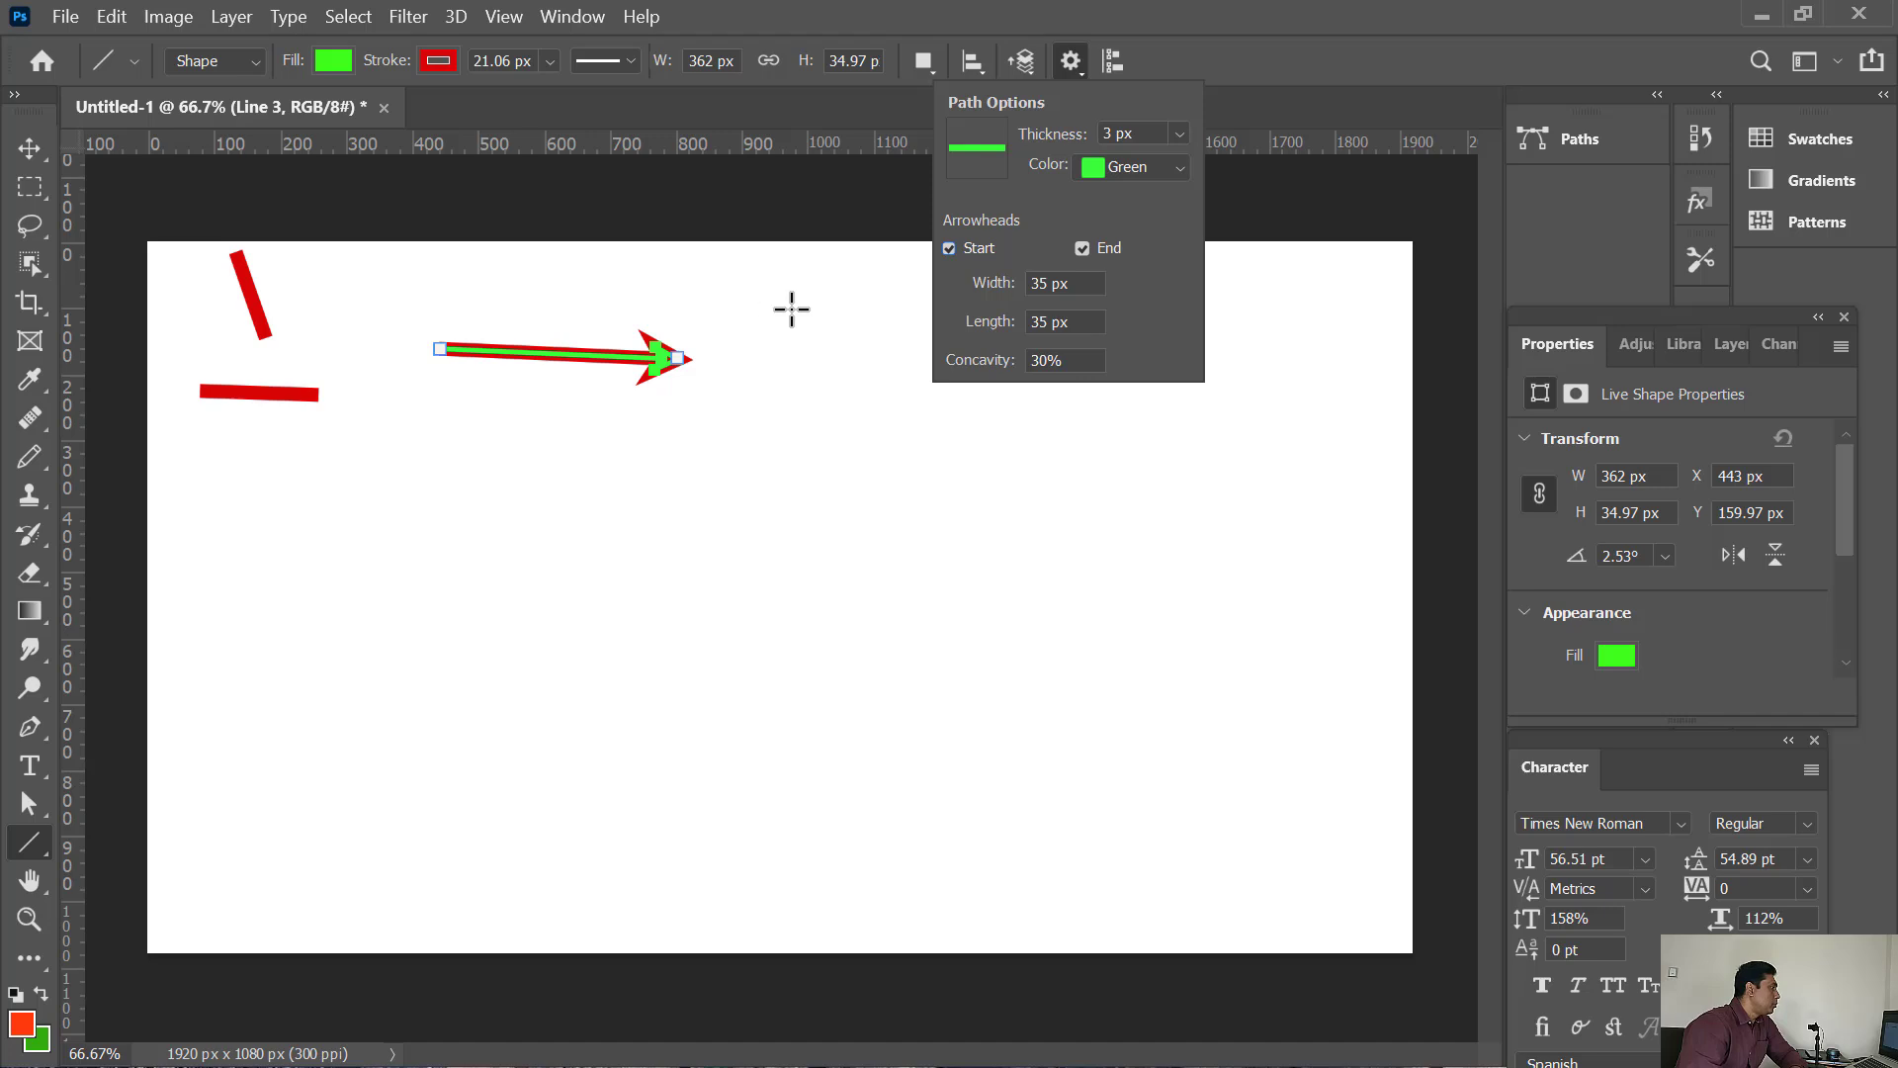
click(1073, 361)
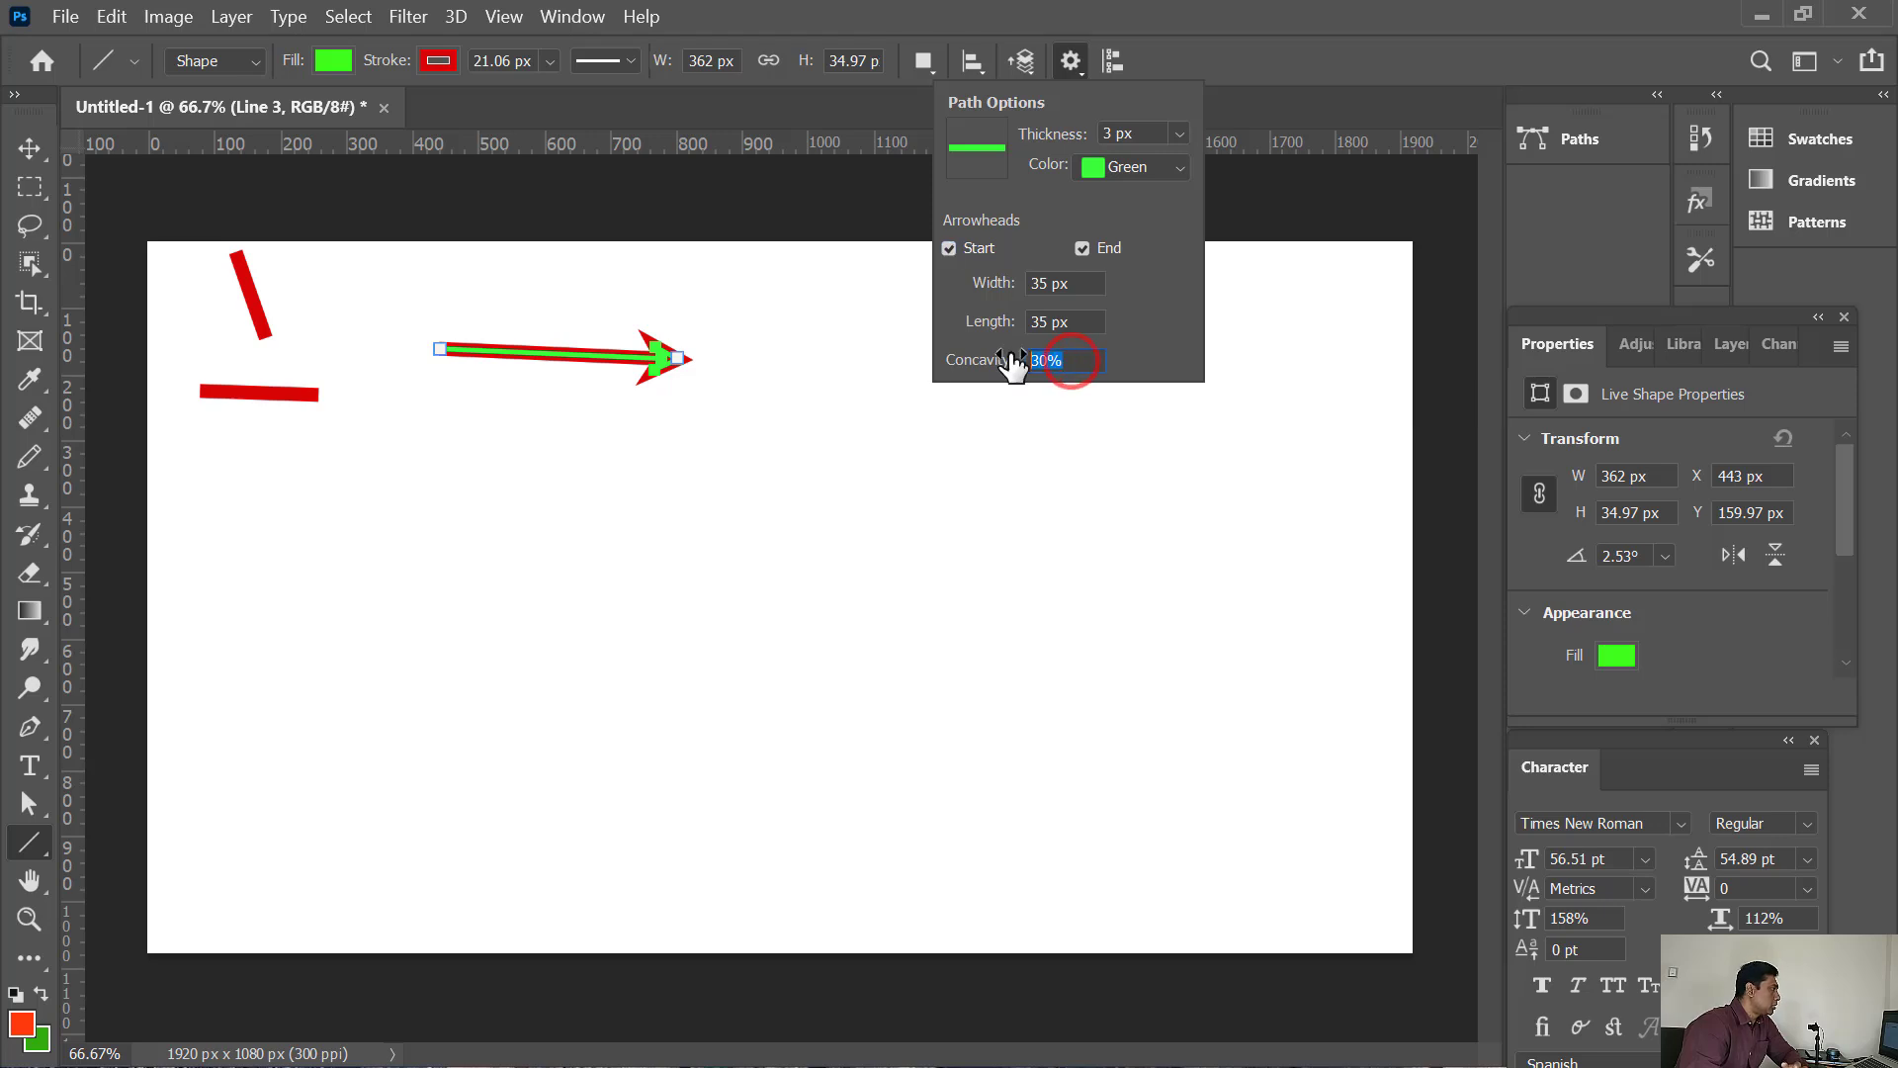
text(50)
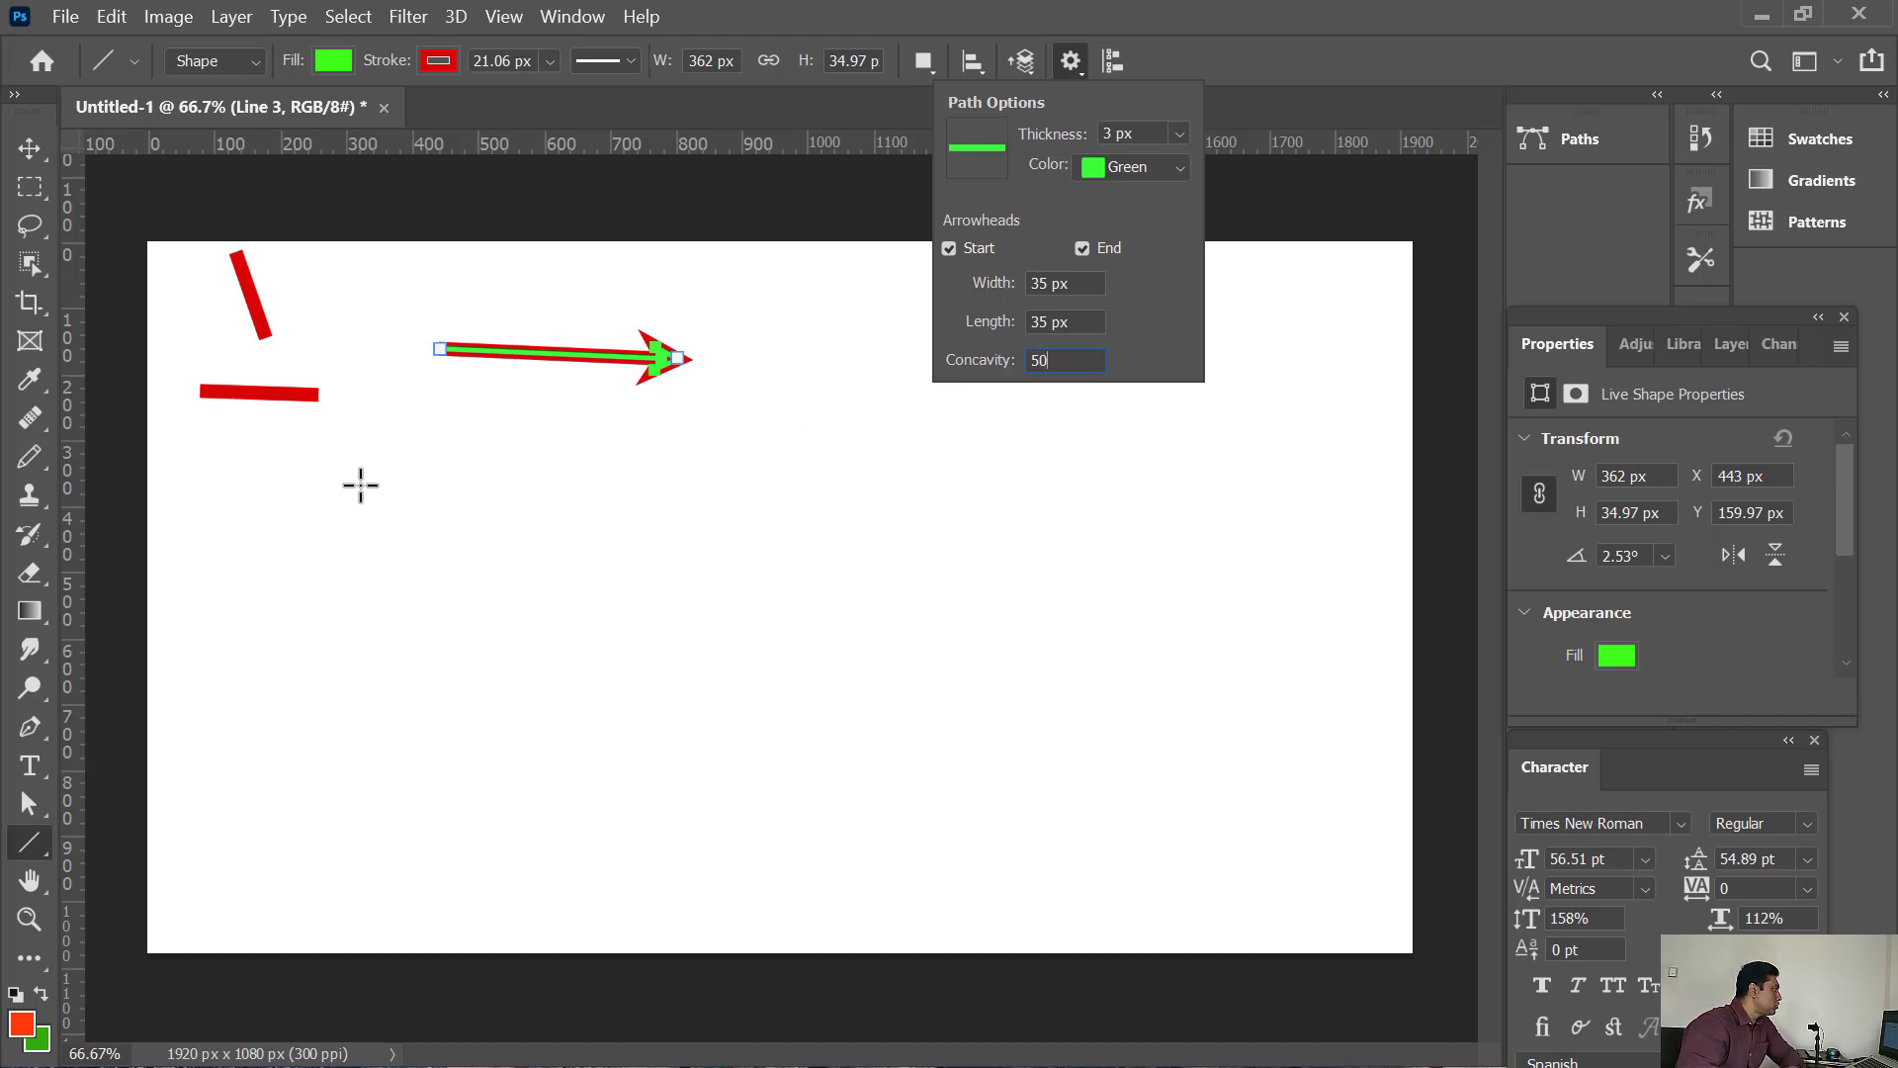
drag(360, 484, 680, 491)
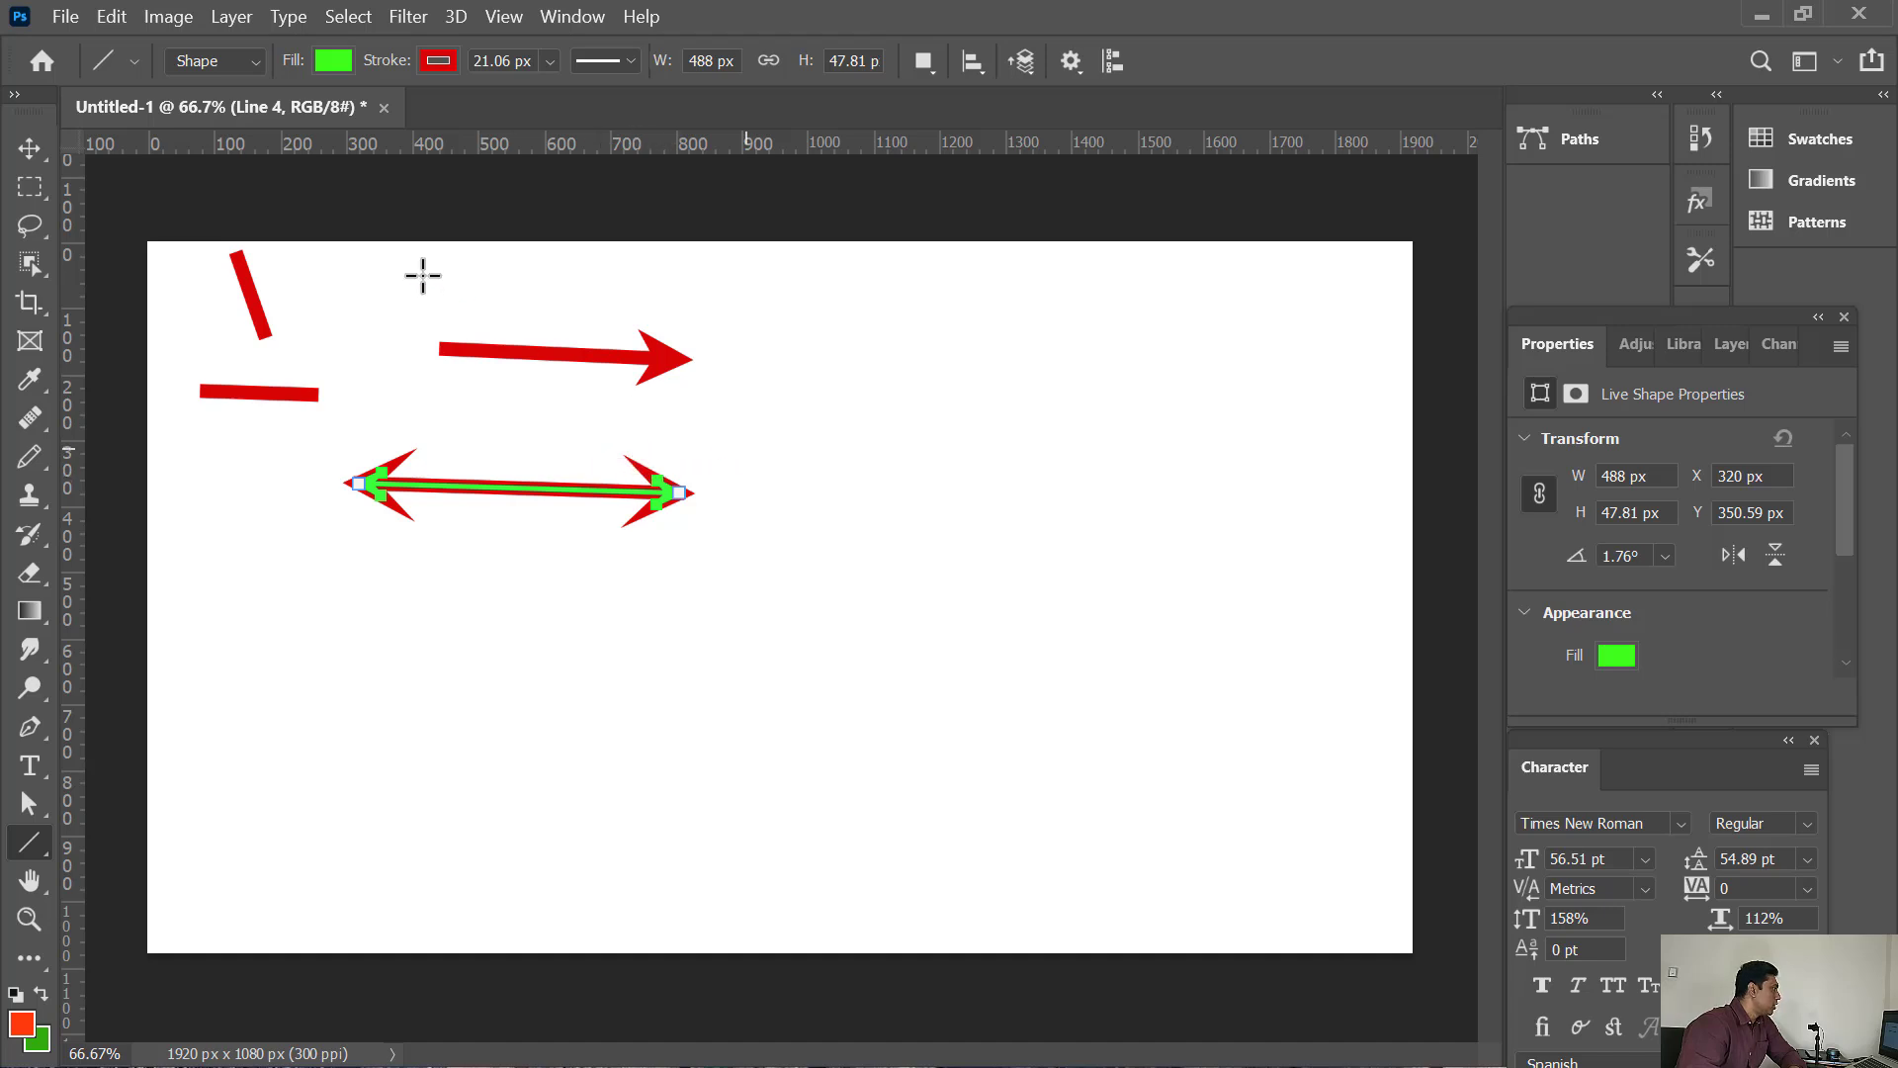
Deselect the finished arrow and draw another horizontal double-headed arrow about 507 px wide in the canvas's upper right area
key(v)
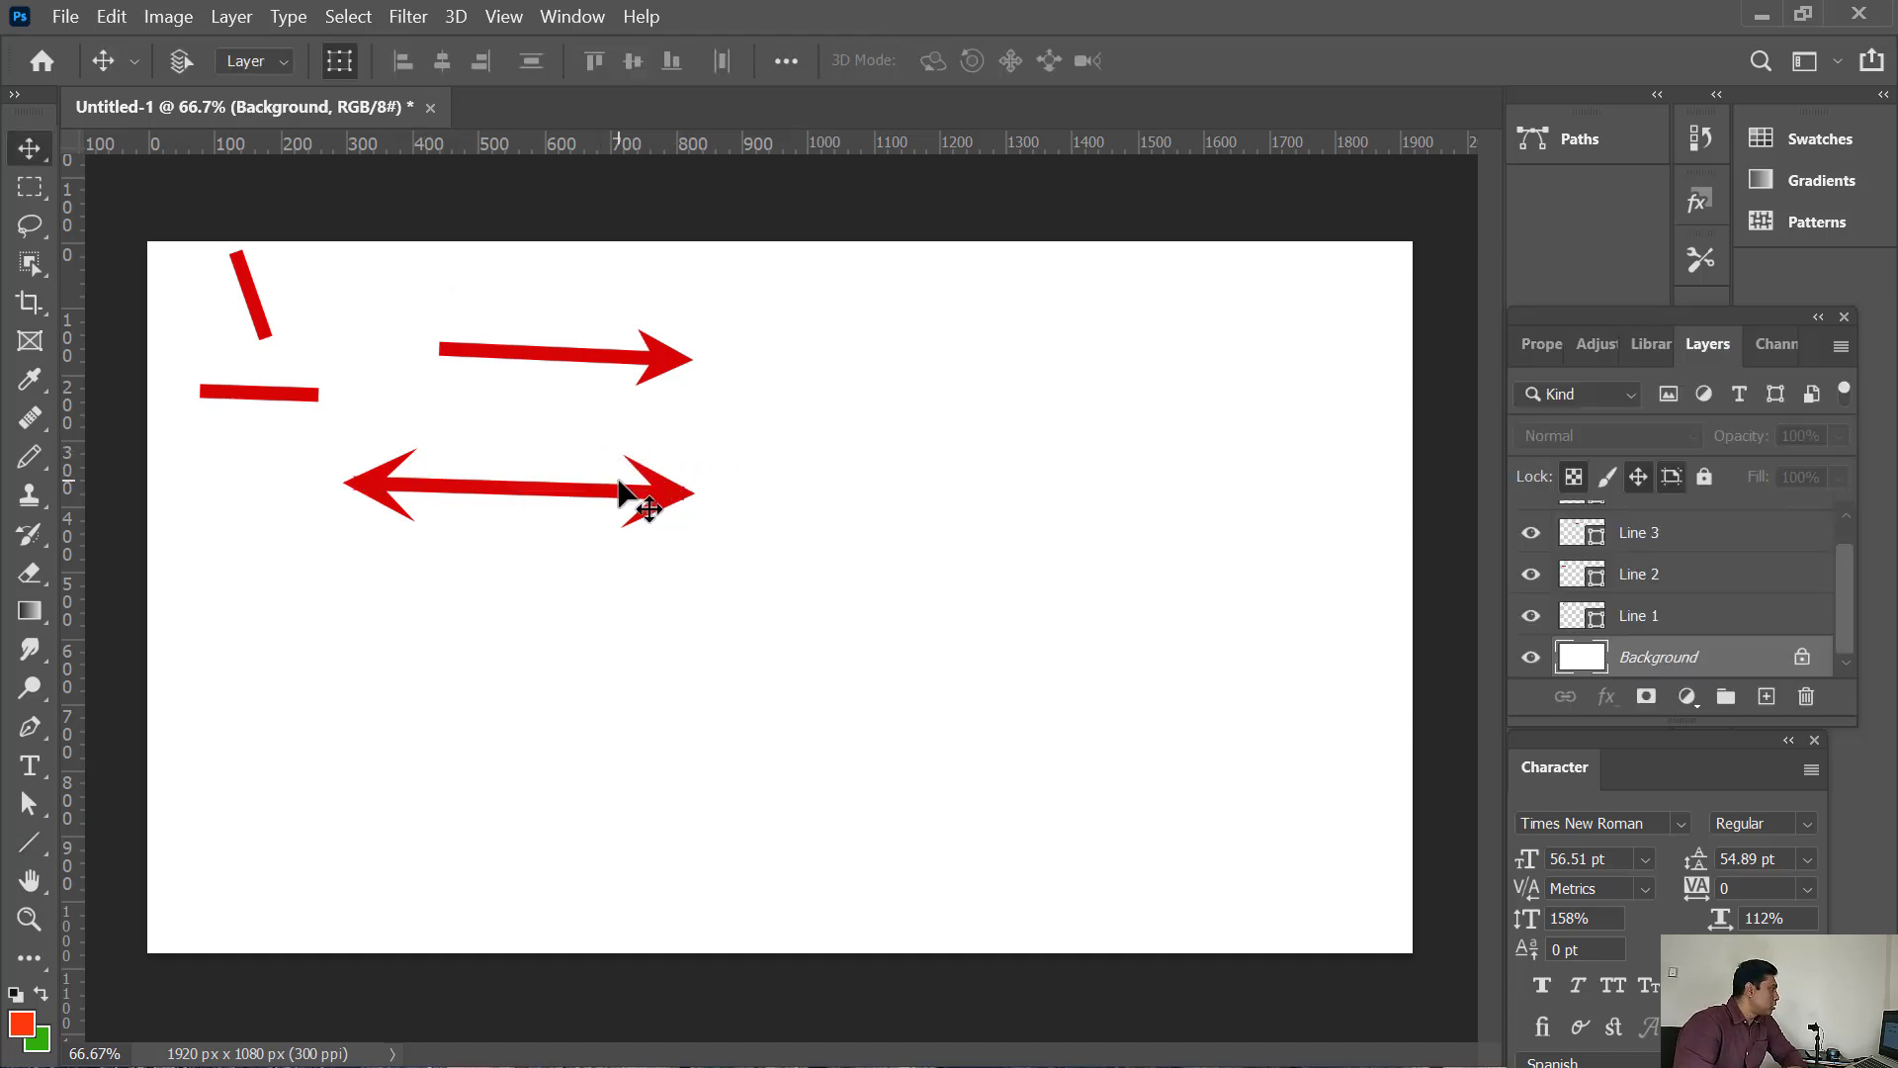
key(u)
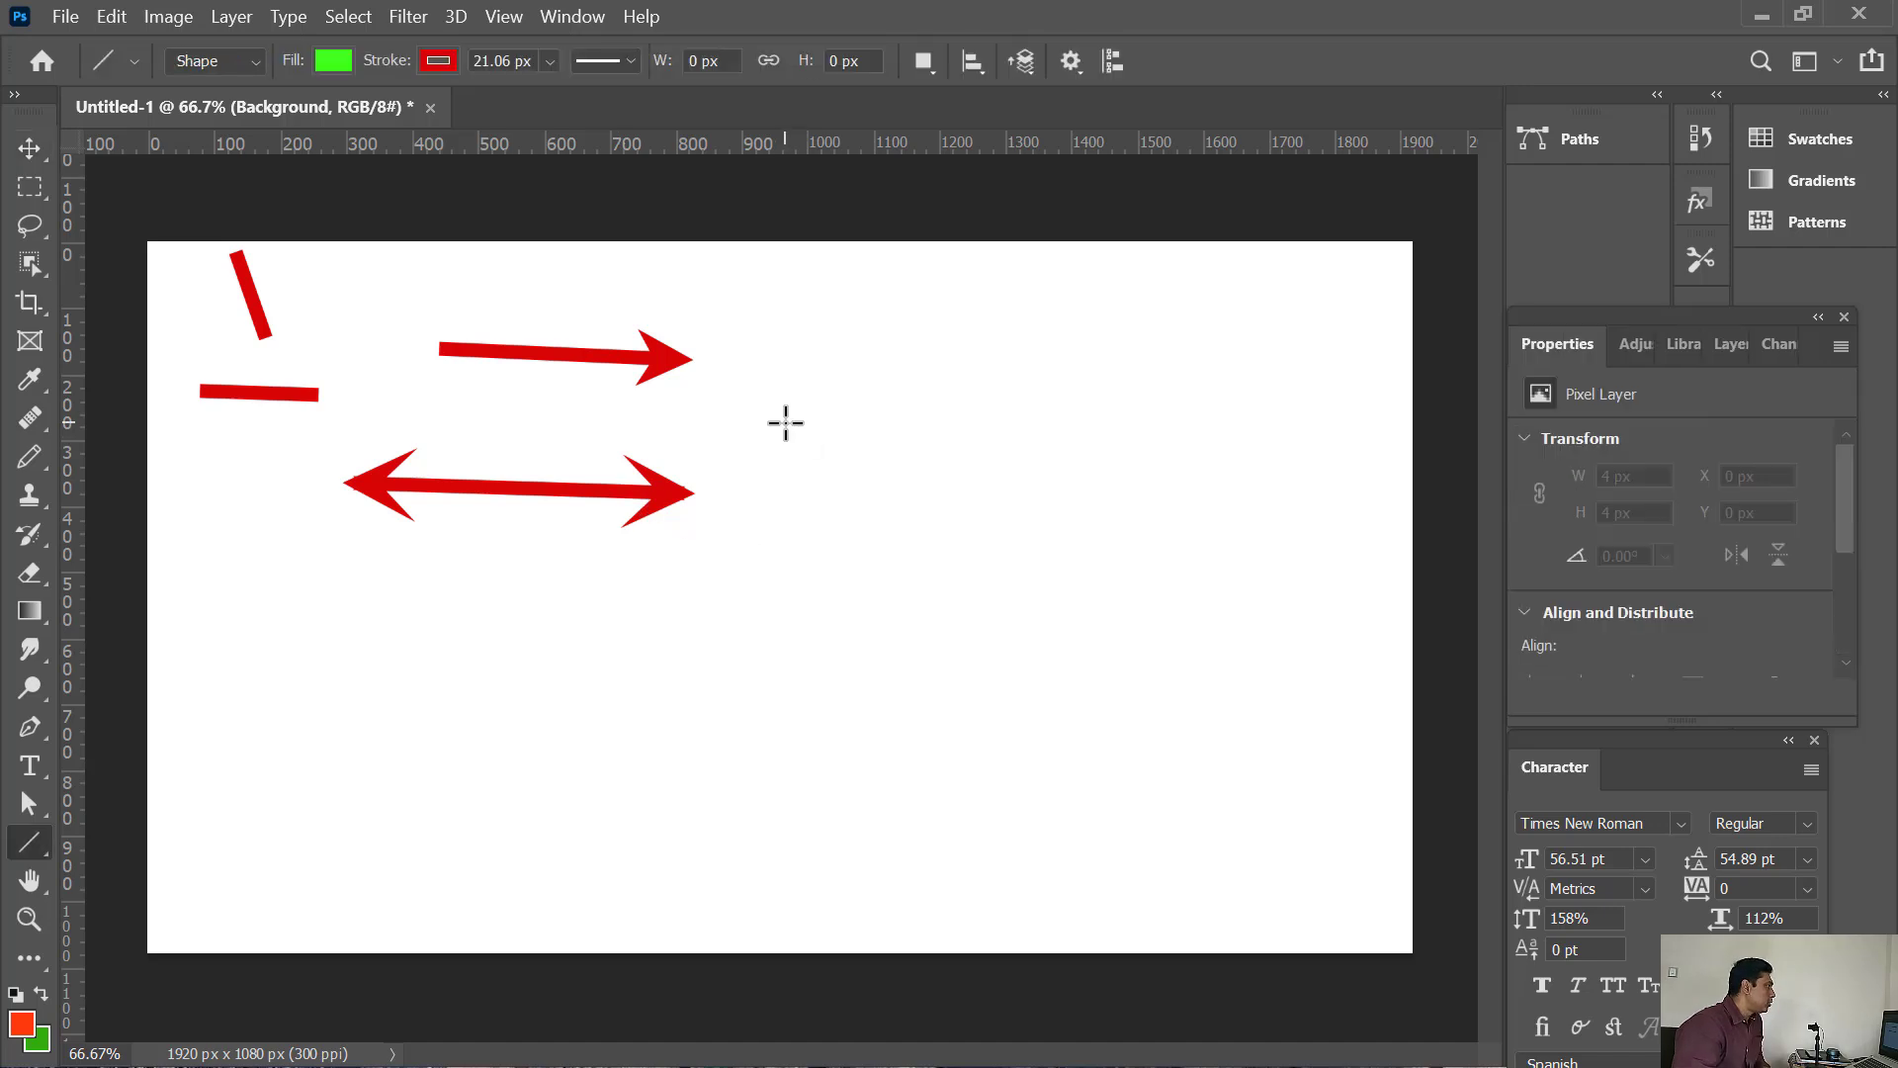
drag(791, 425, 1111, 423)
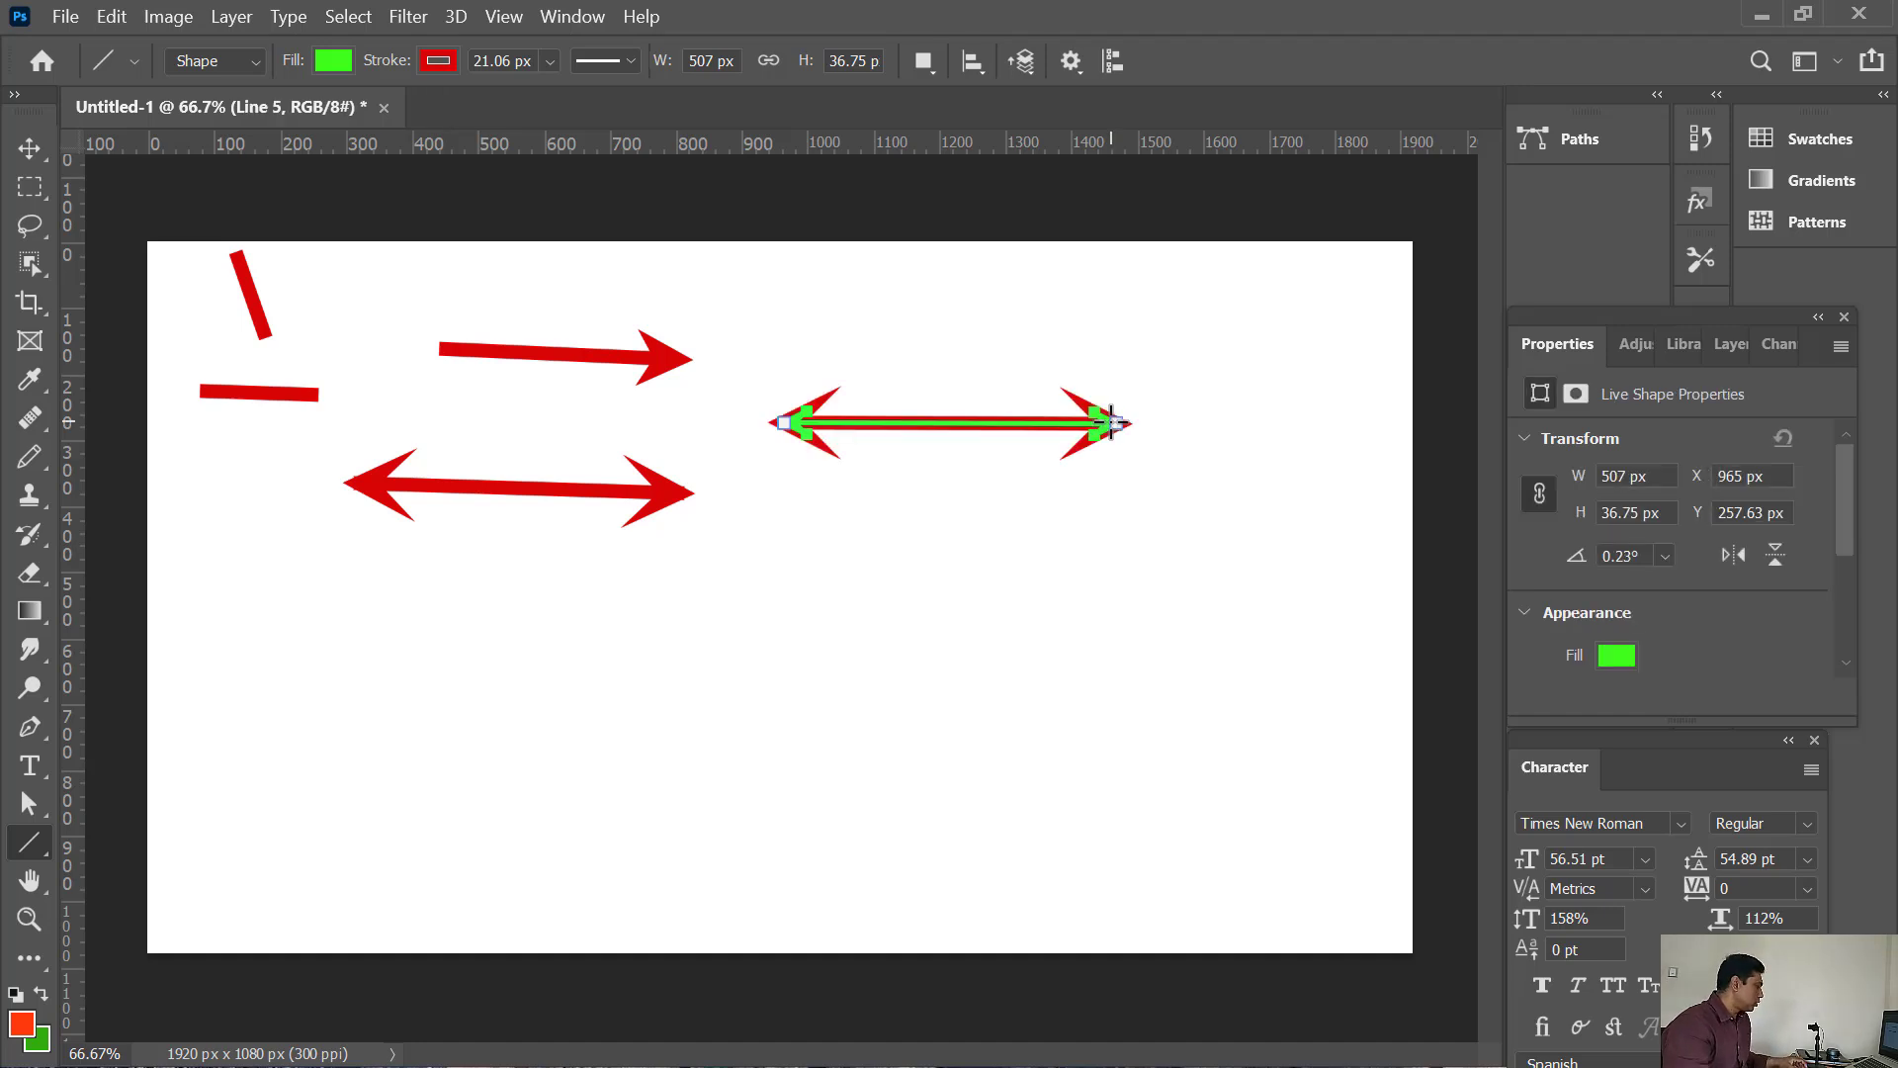
Bend the new double-headed arrow into an upward curve with the Arc warp
key(ctrl+t)
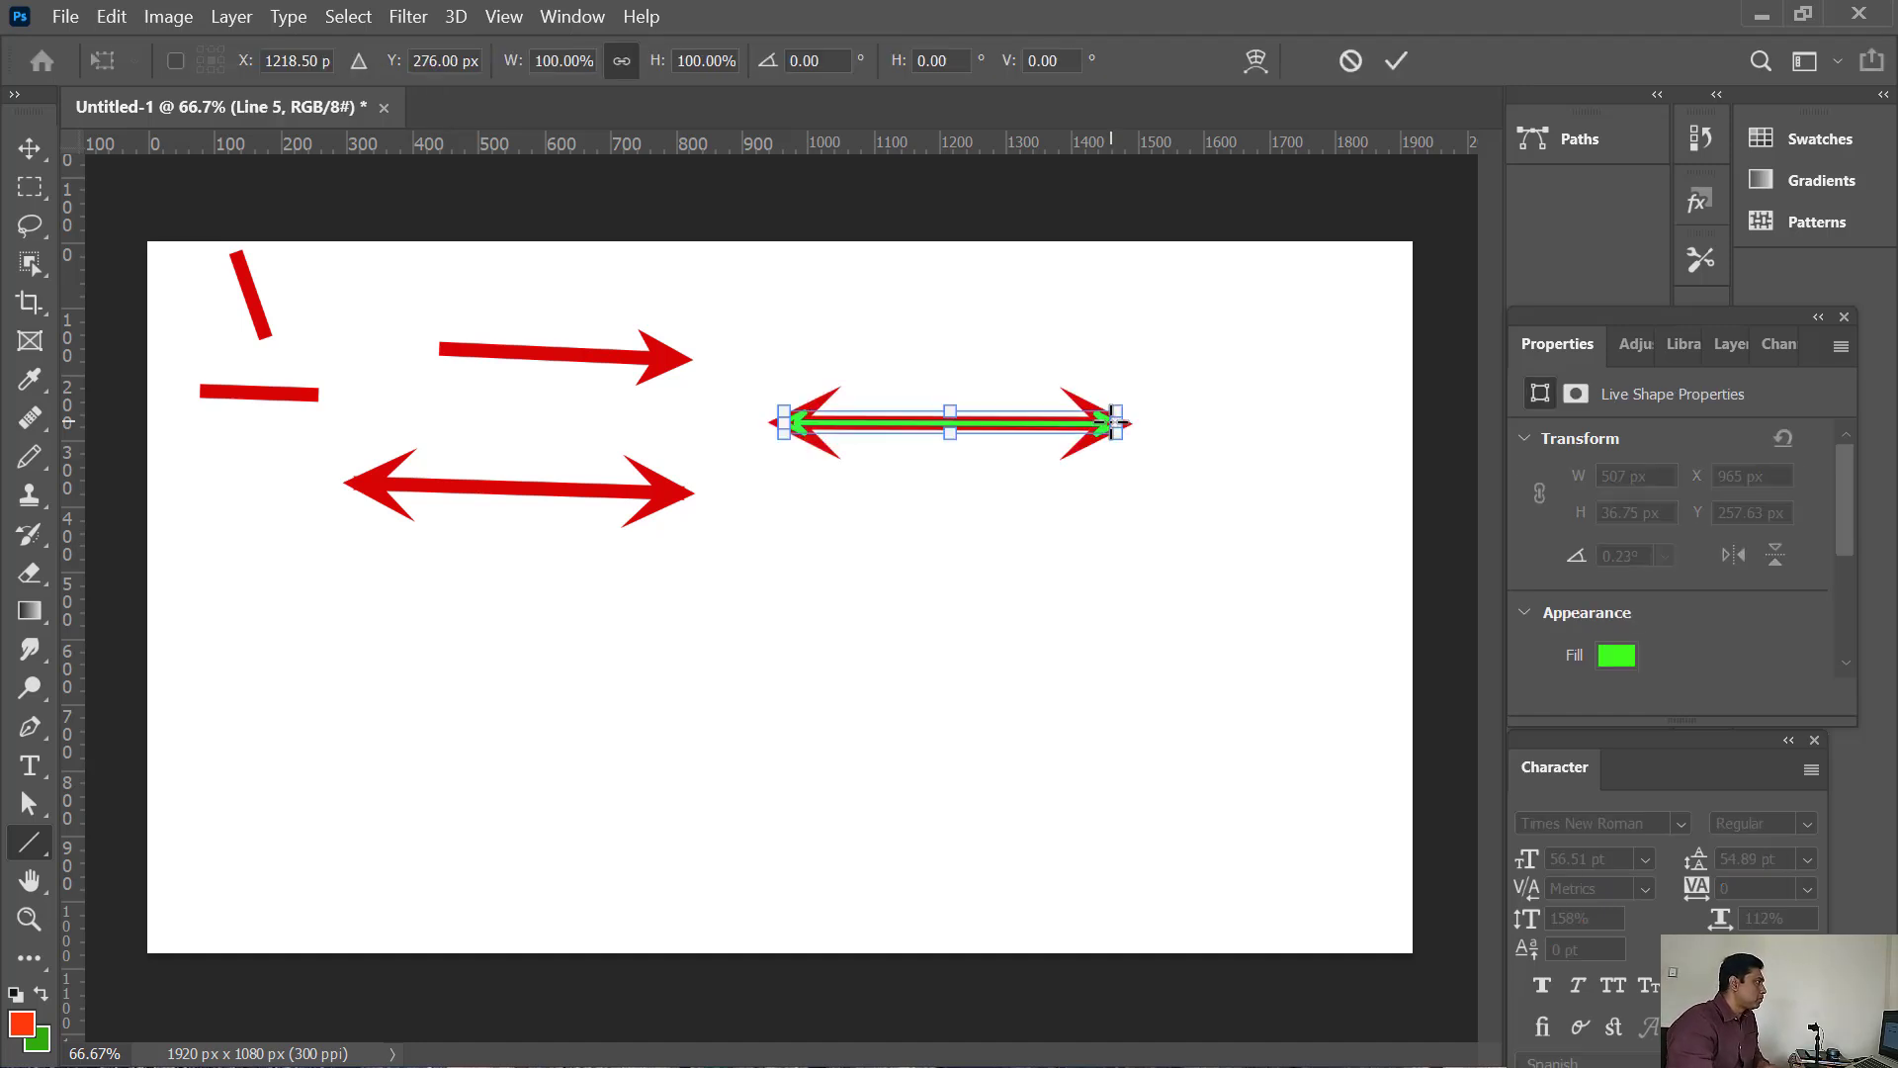
click(1257, 59)
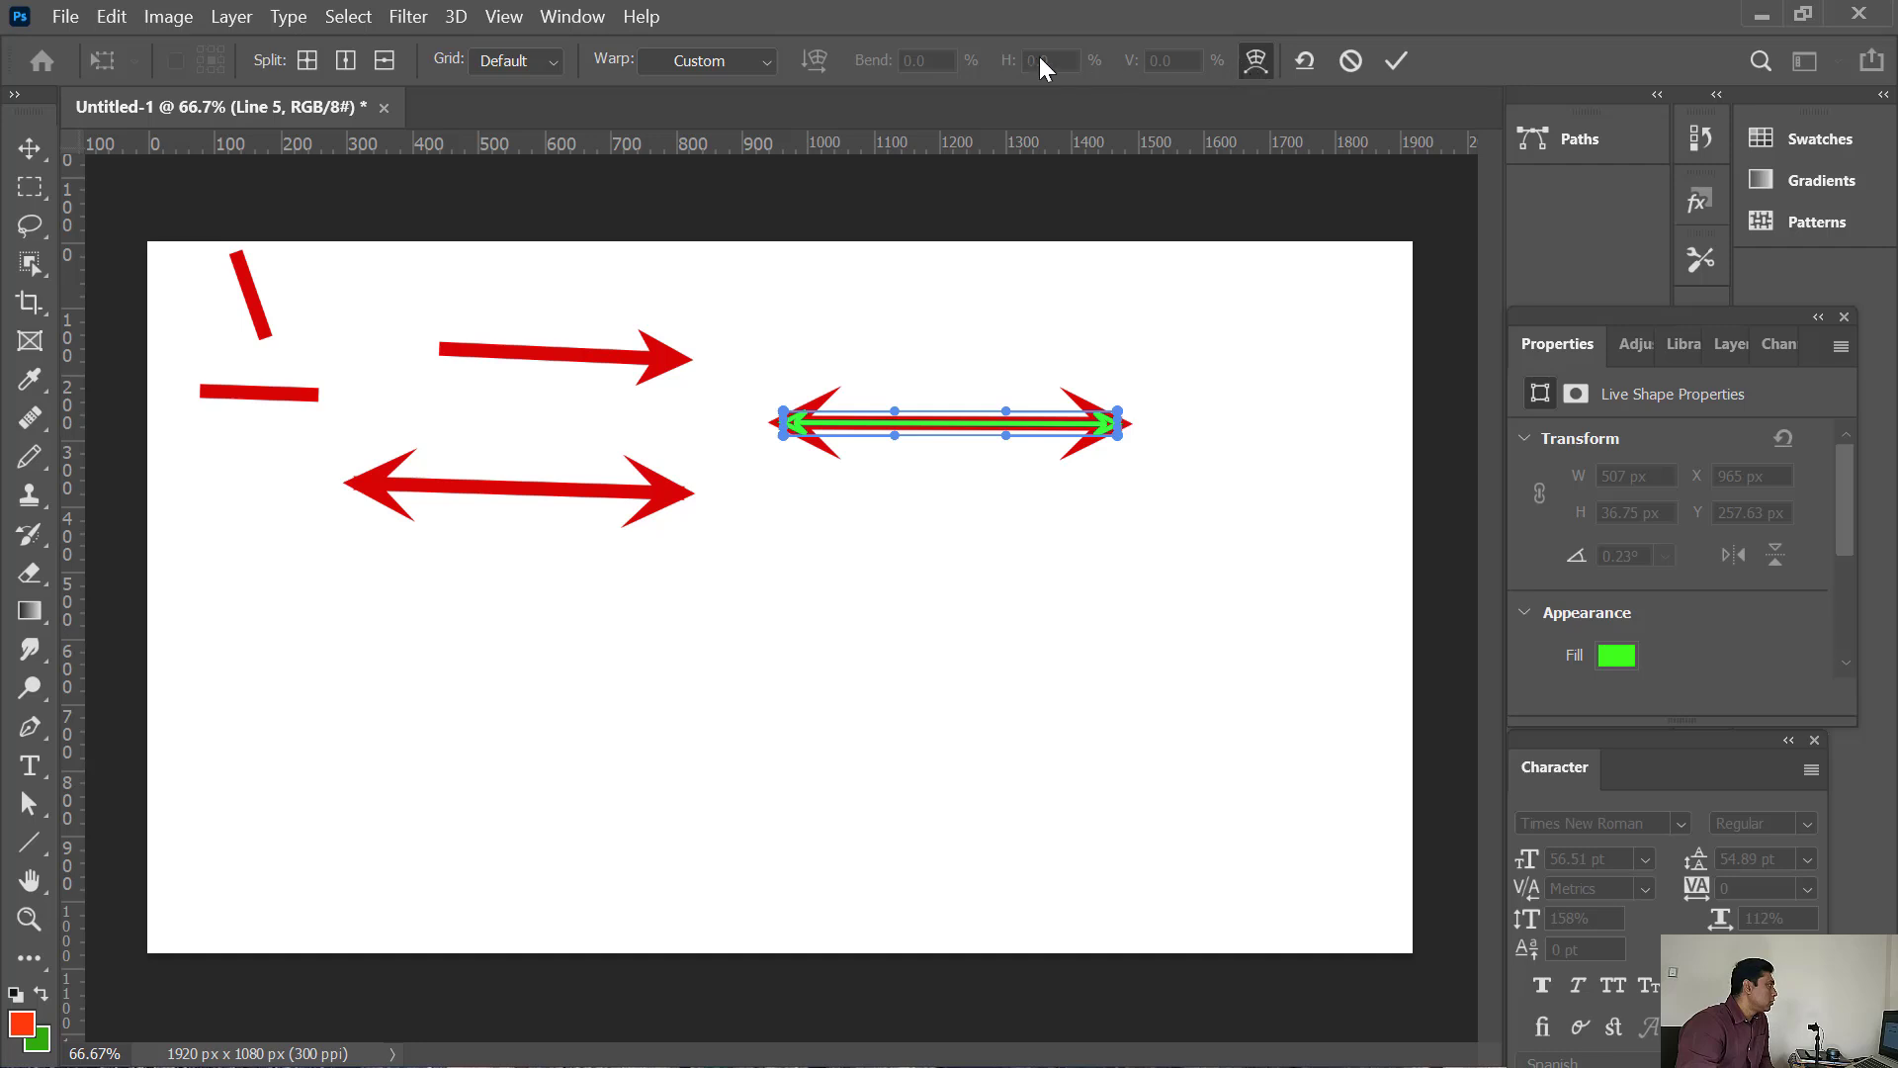
click(763, 63)
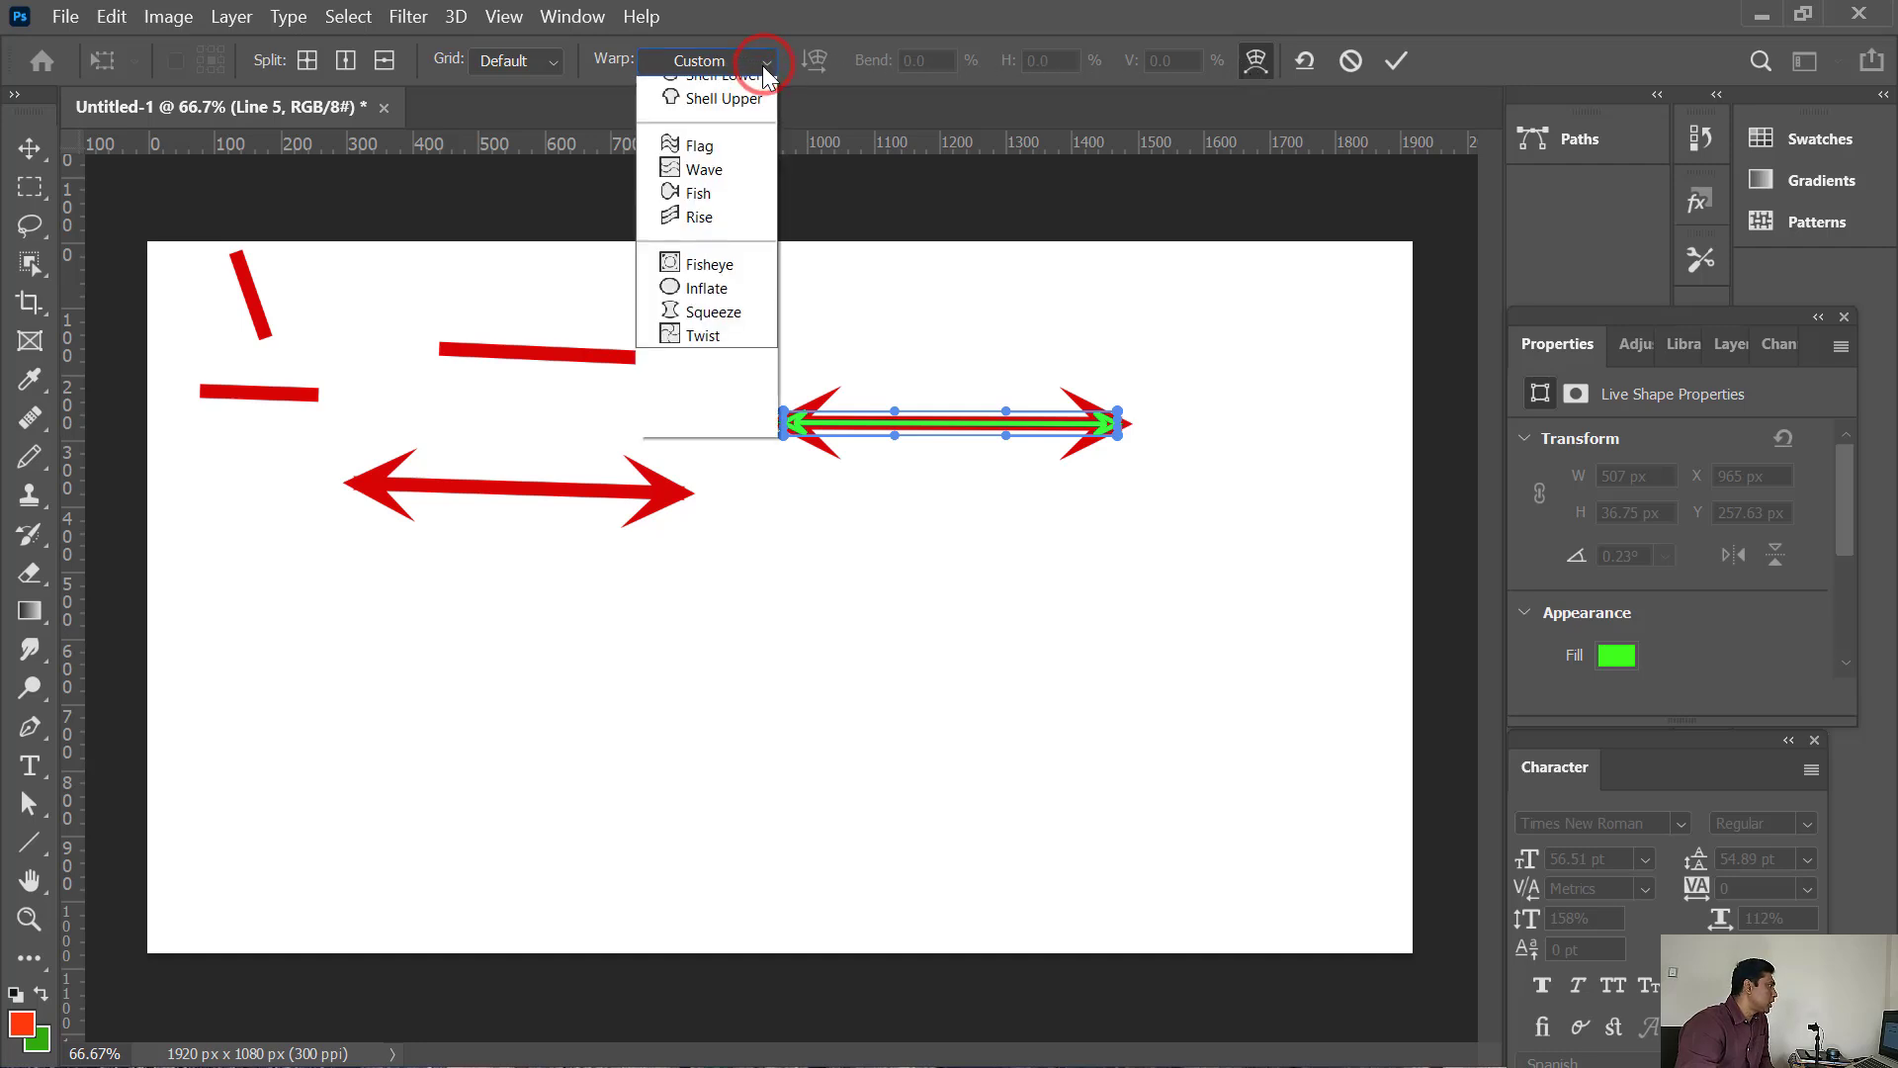
click(724, 136)
key(Return)
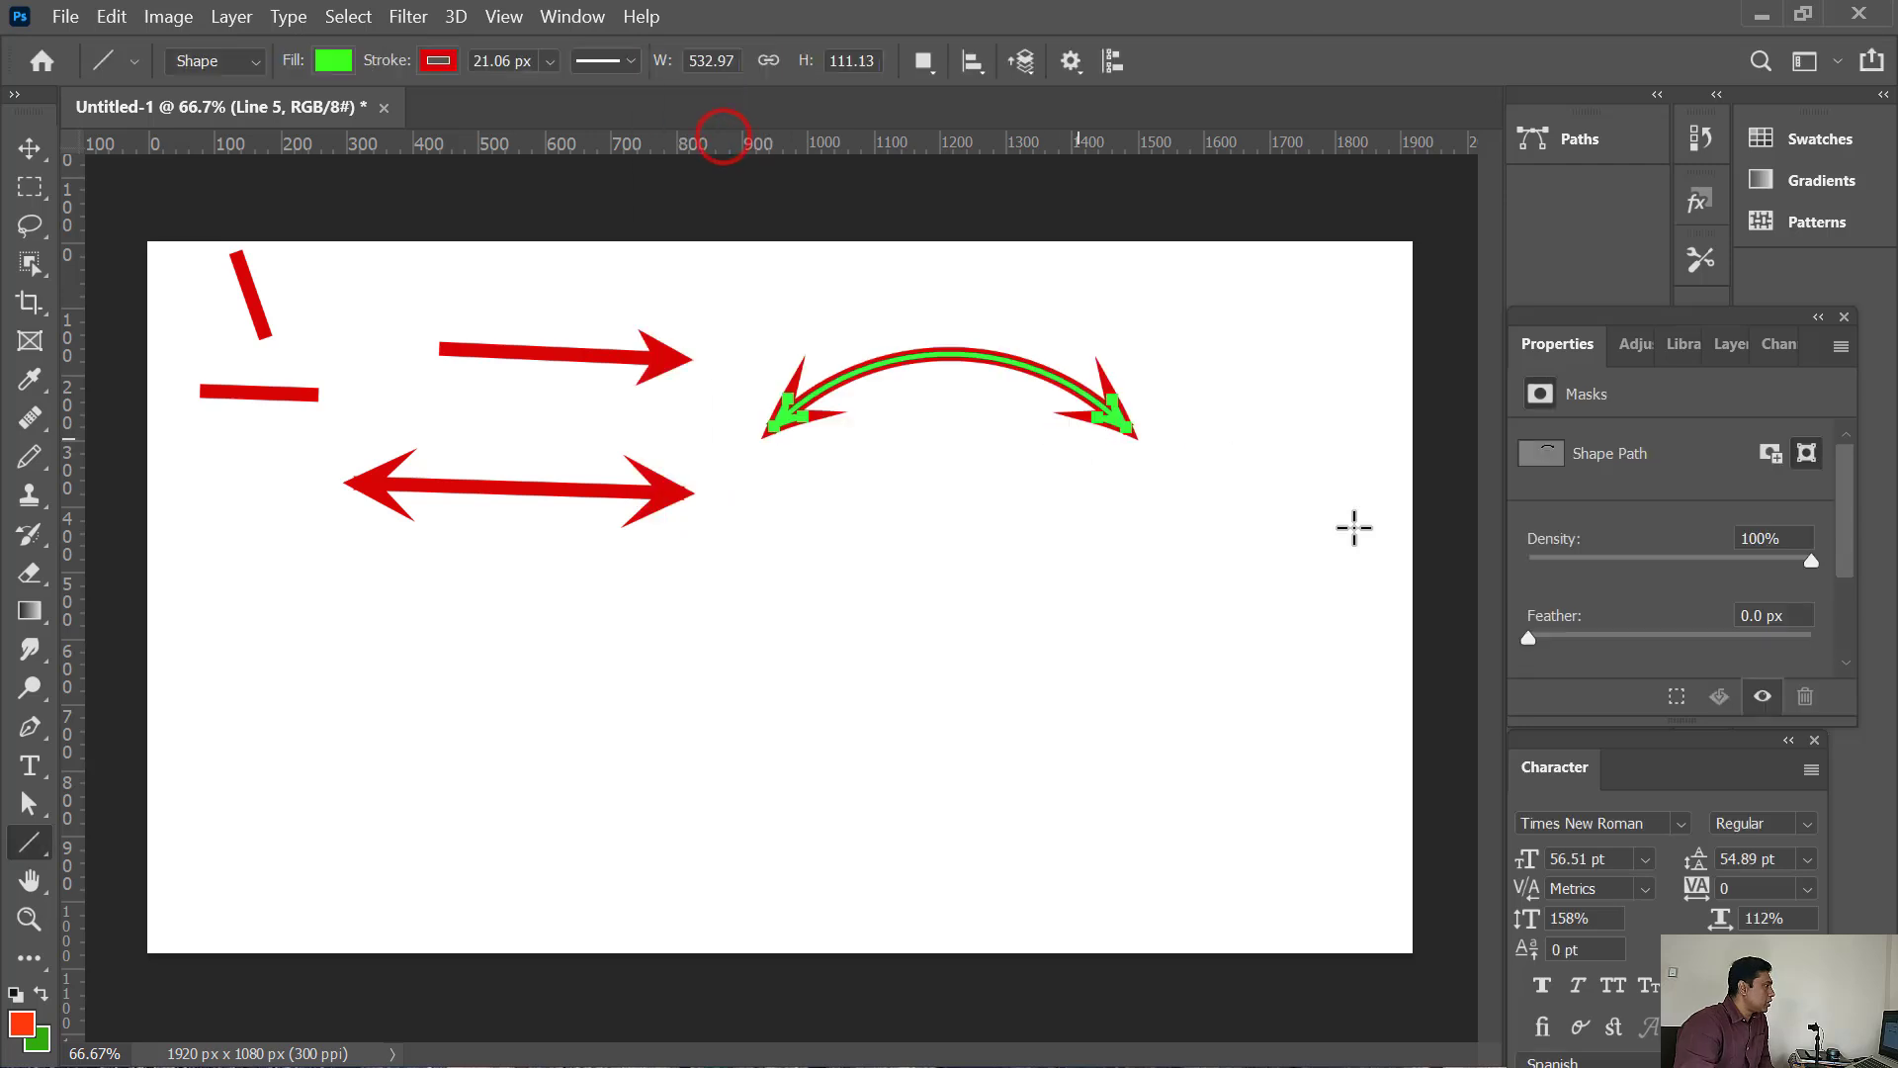
Select the Background layer, set the line stroke to dashed, and draw a dashed double-headed arrow below the straight double-headed one
click(1734, 341)
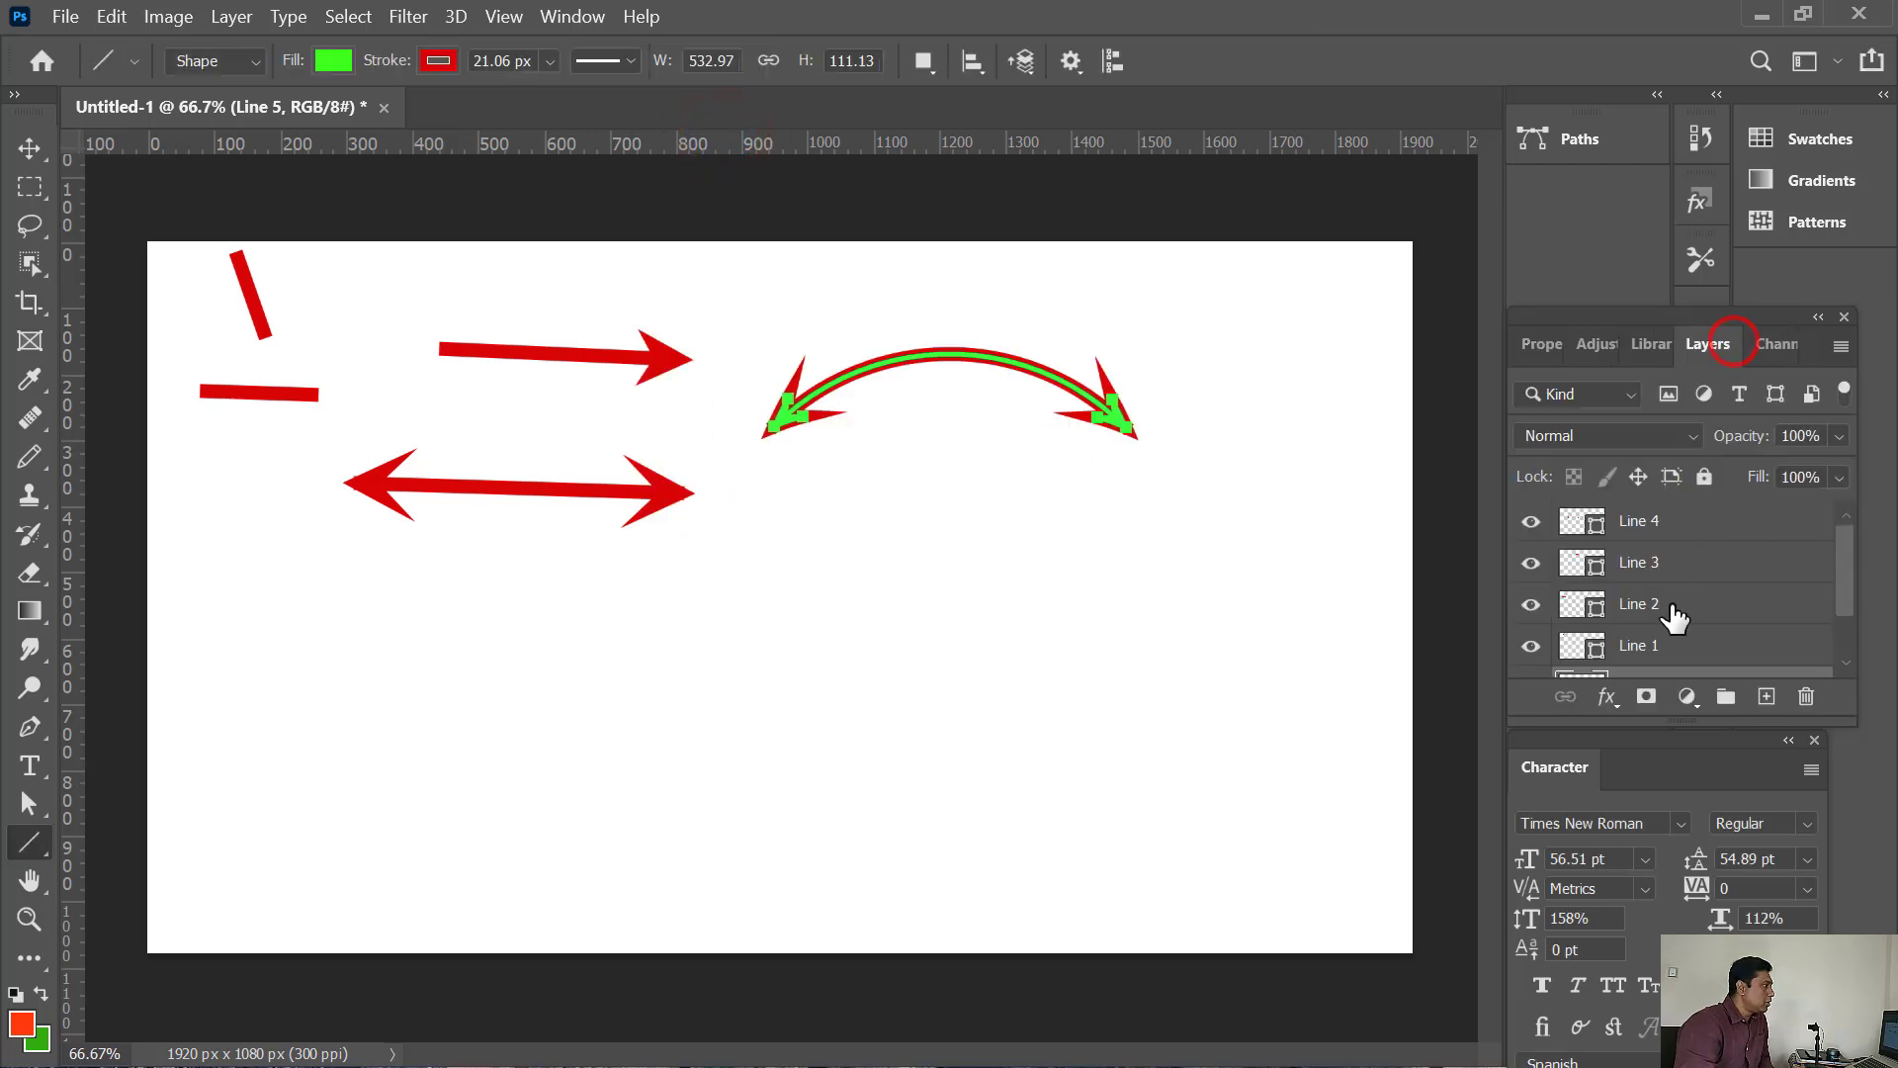
drag(1674, 615, 1683, 664)
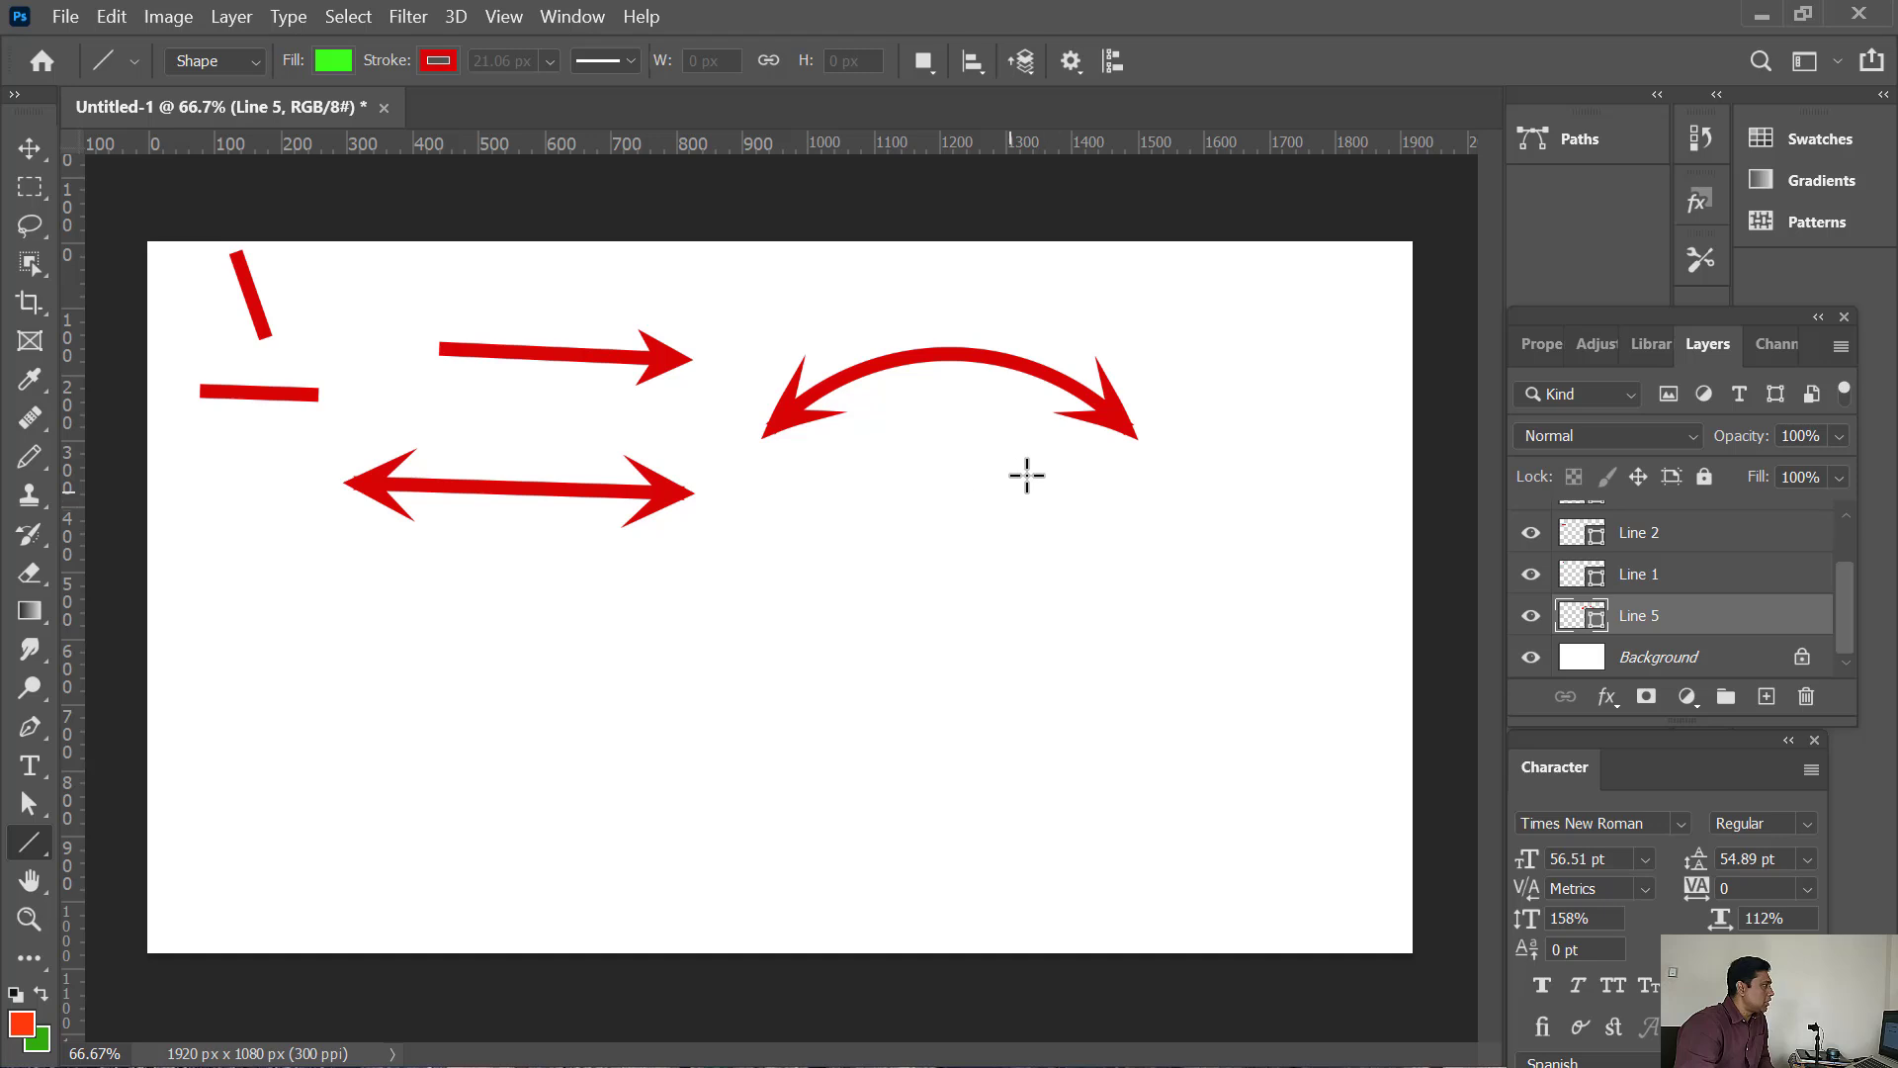
key(alt+bracketleft)
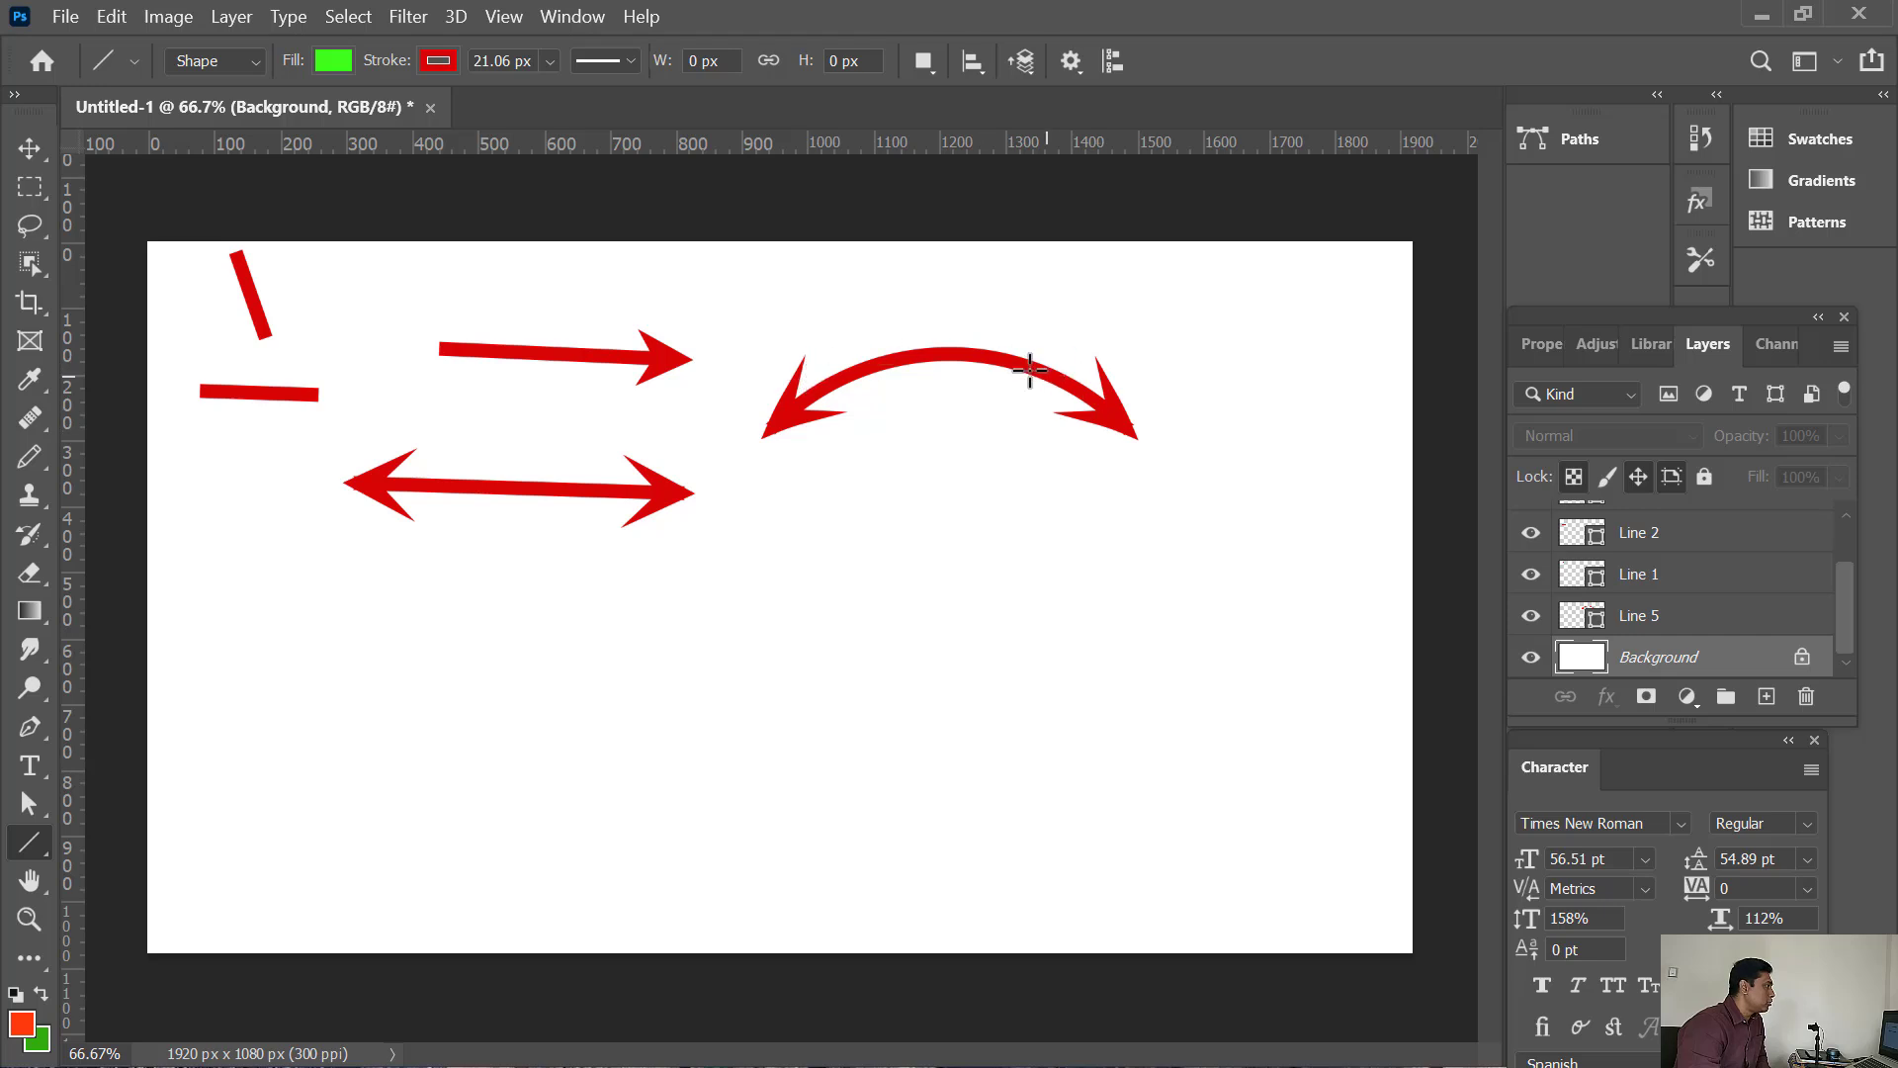
click(631, 61)
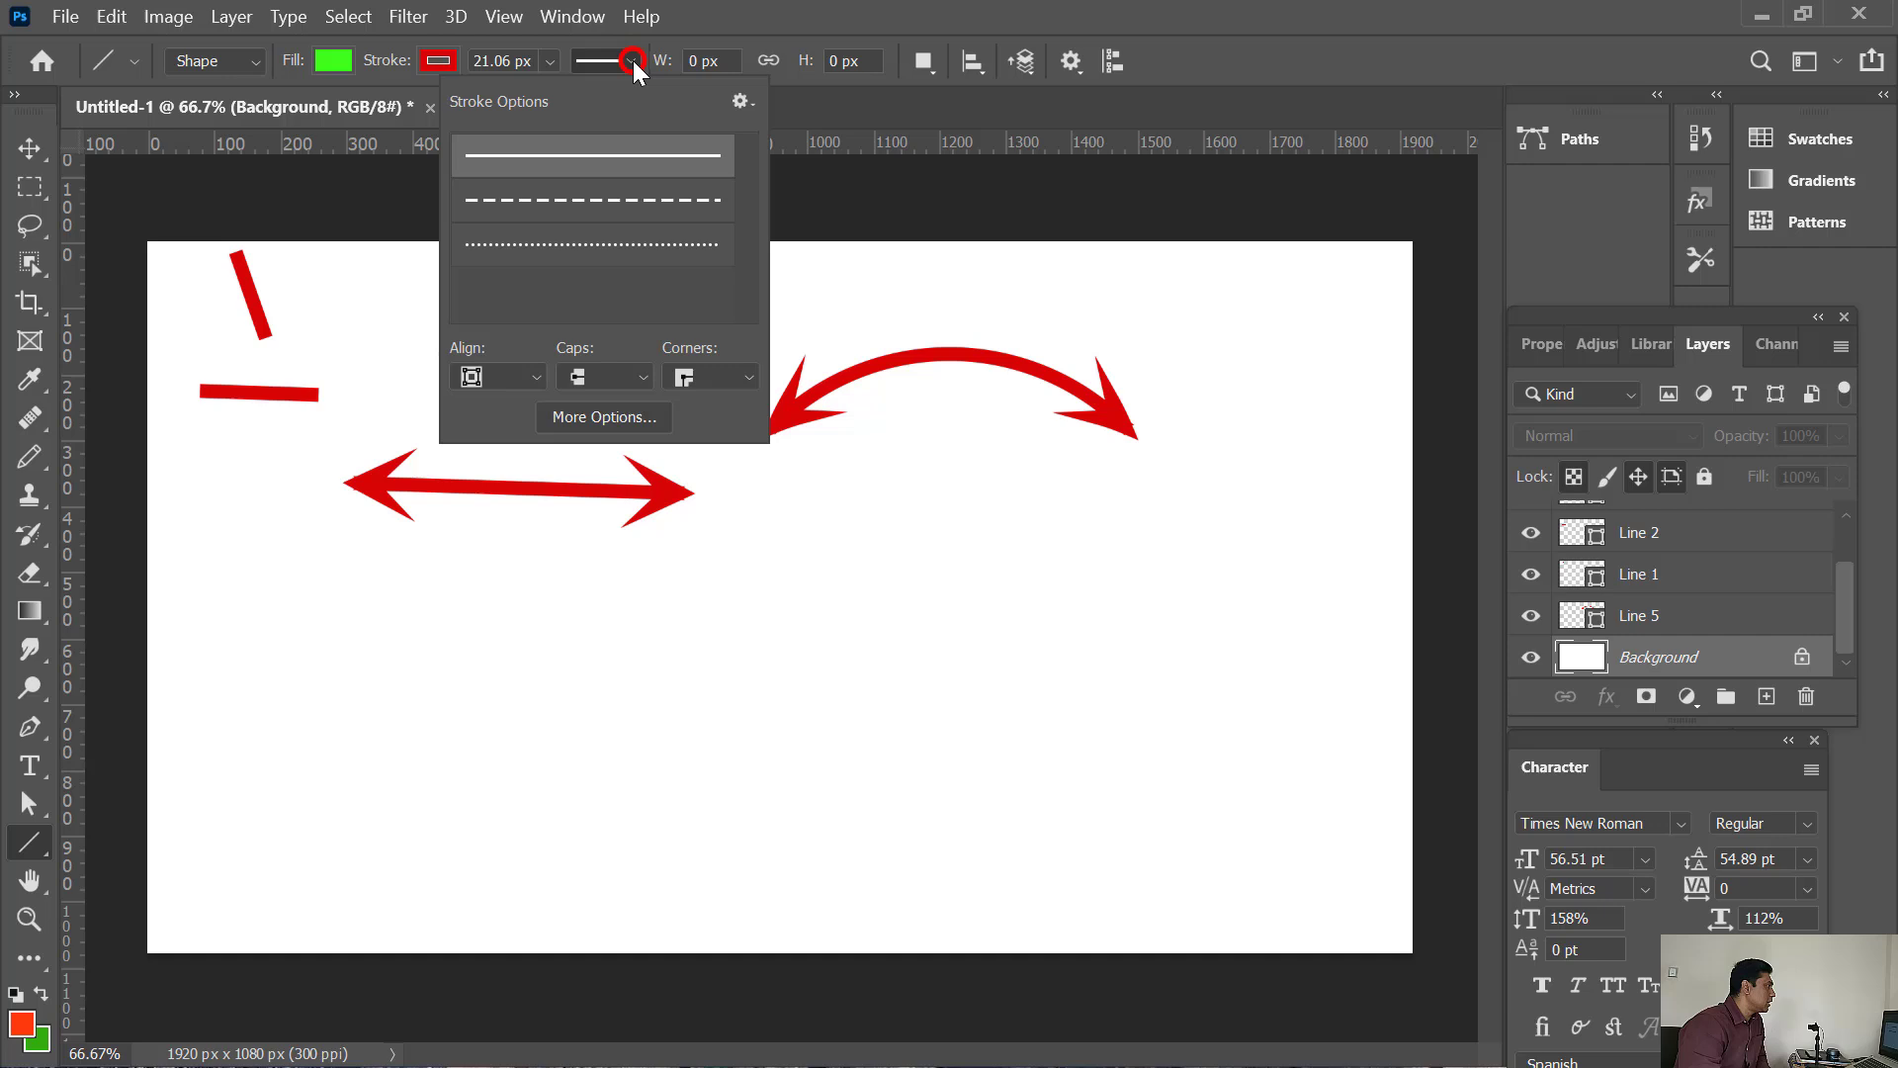
click(590, 202)
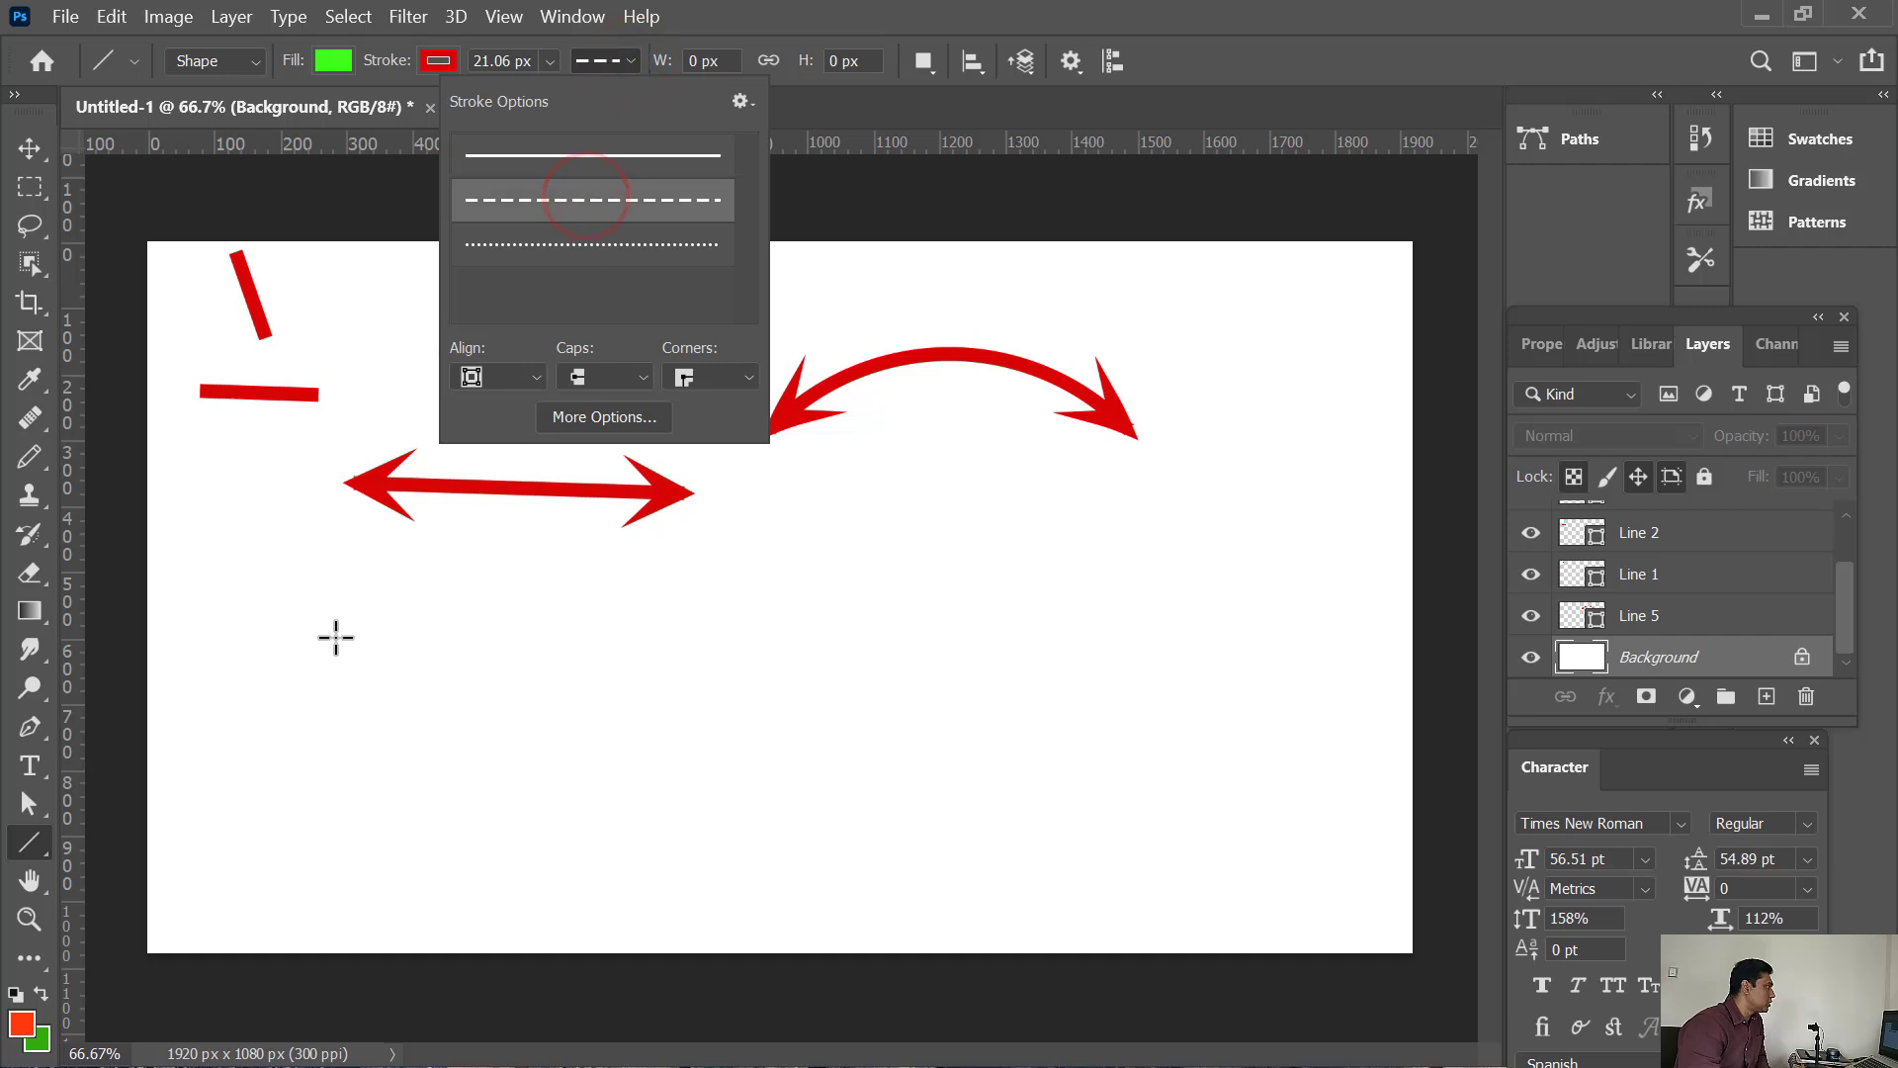
drag(276, 621, 650, 631)
key(v)
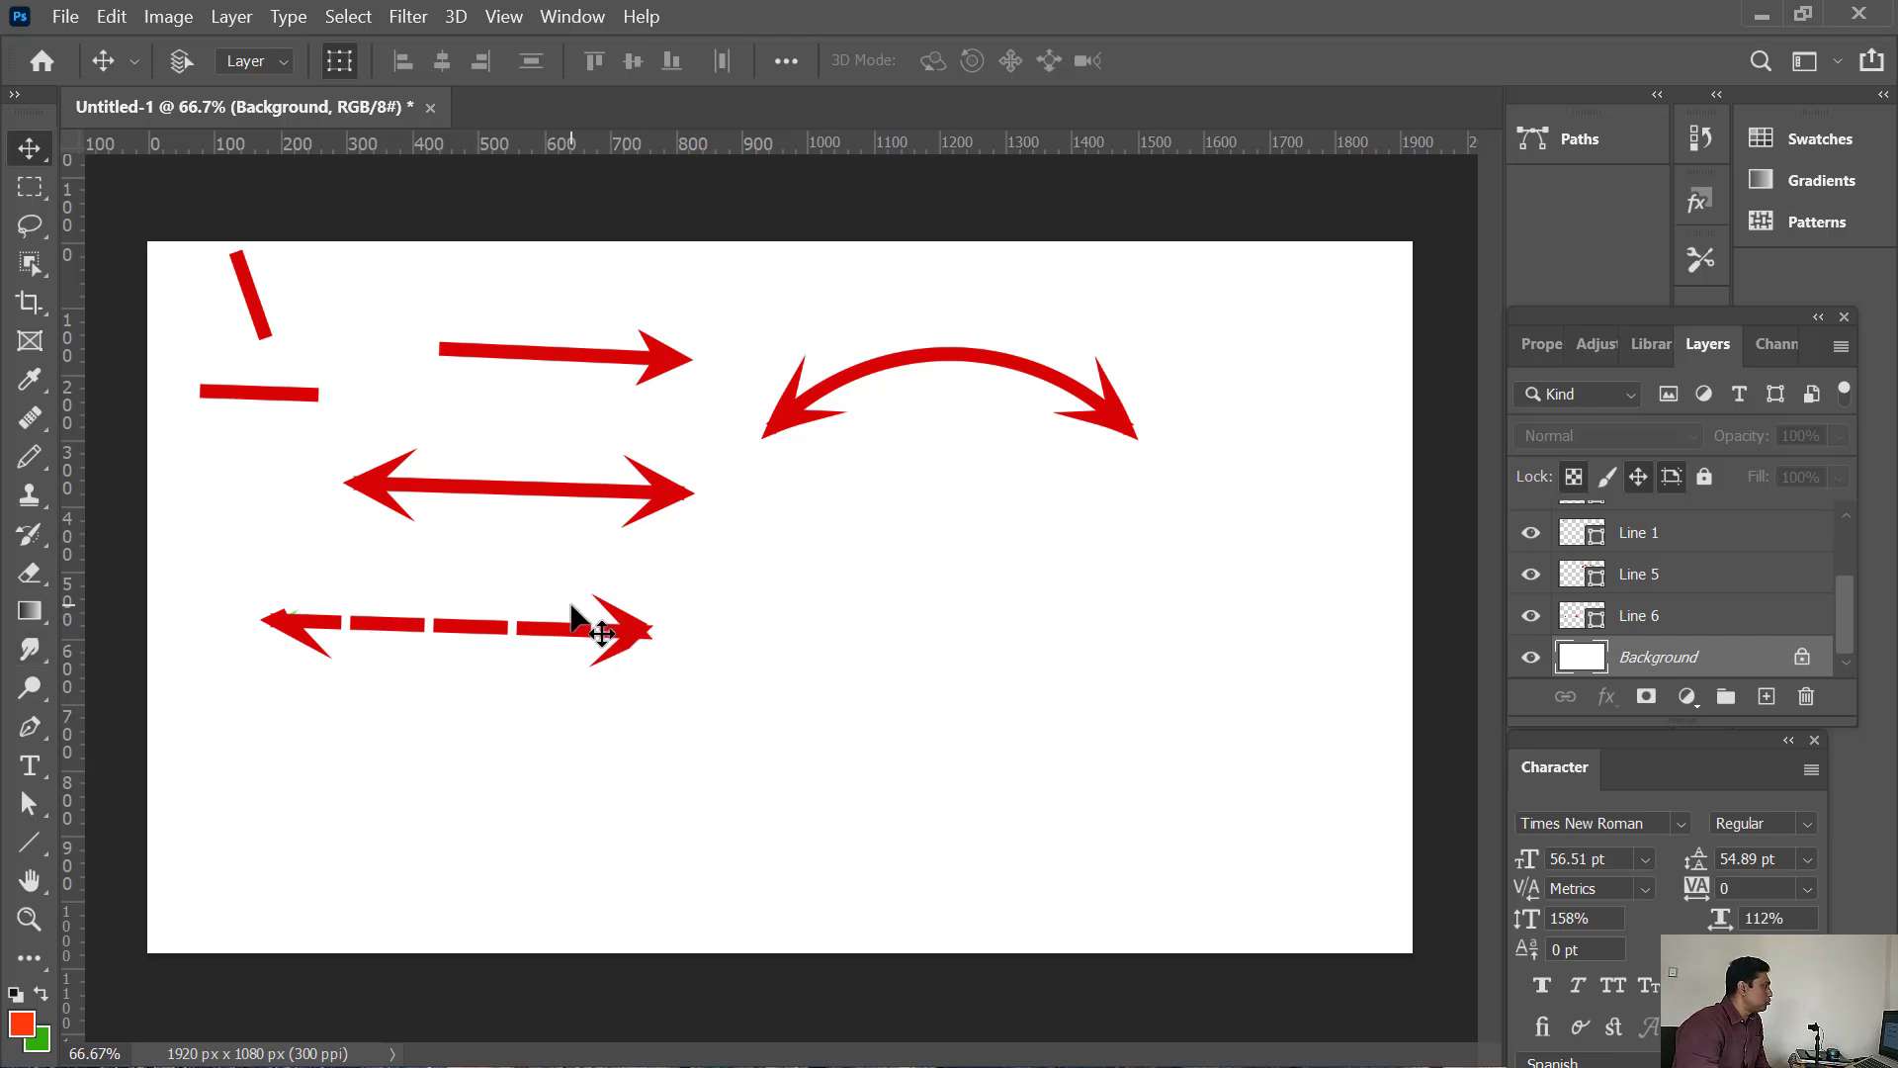
Set the line stroke to dotted and draw a slightly rising double-headed arrow about 498 px wide below the curved arrow
click(30, 842)
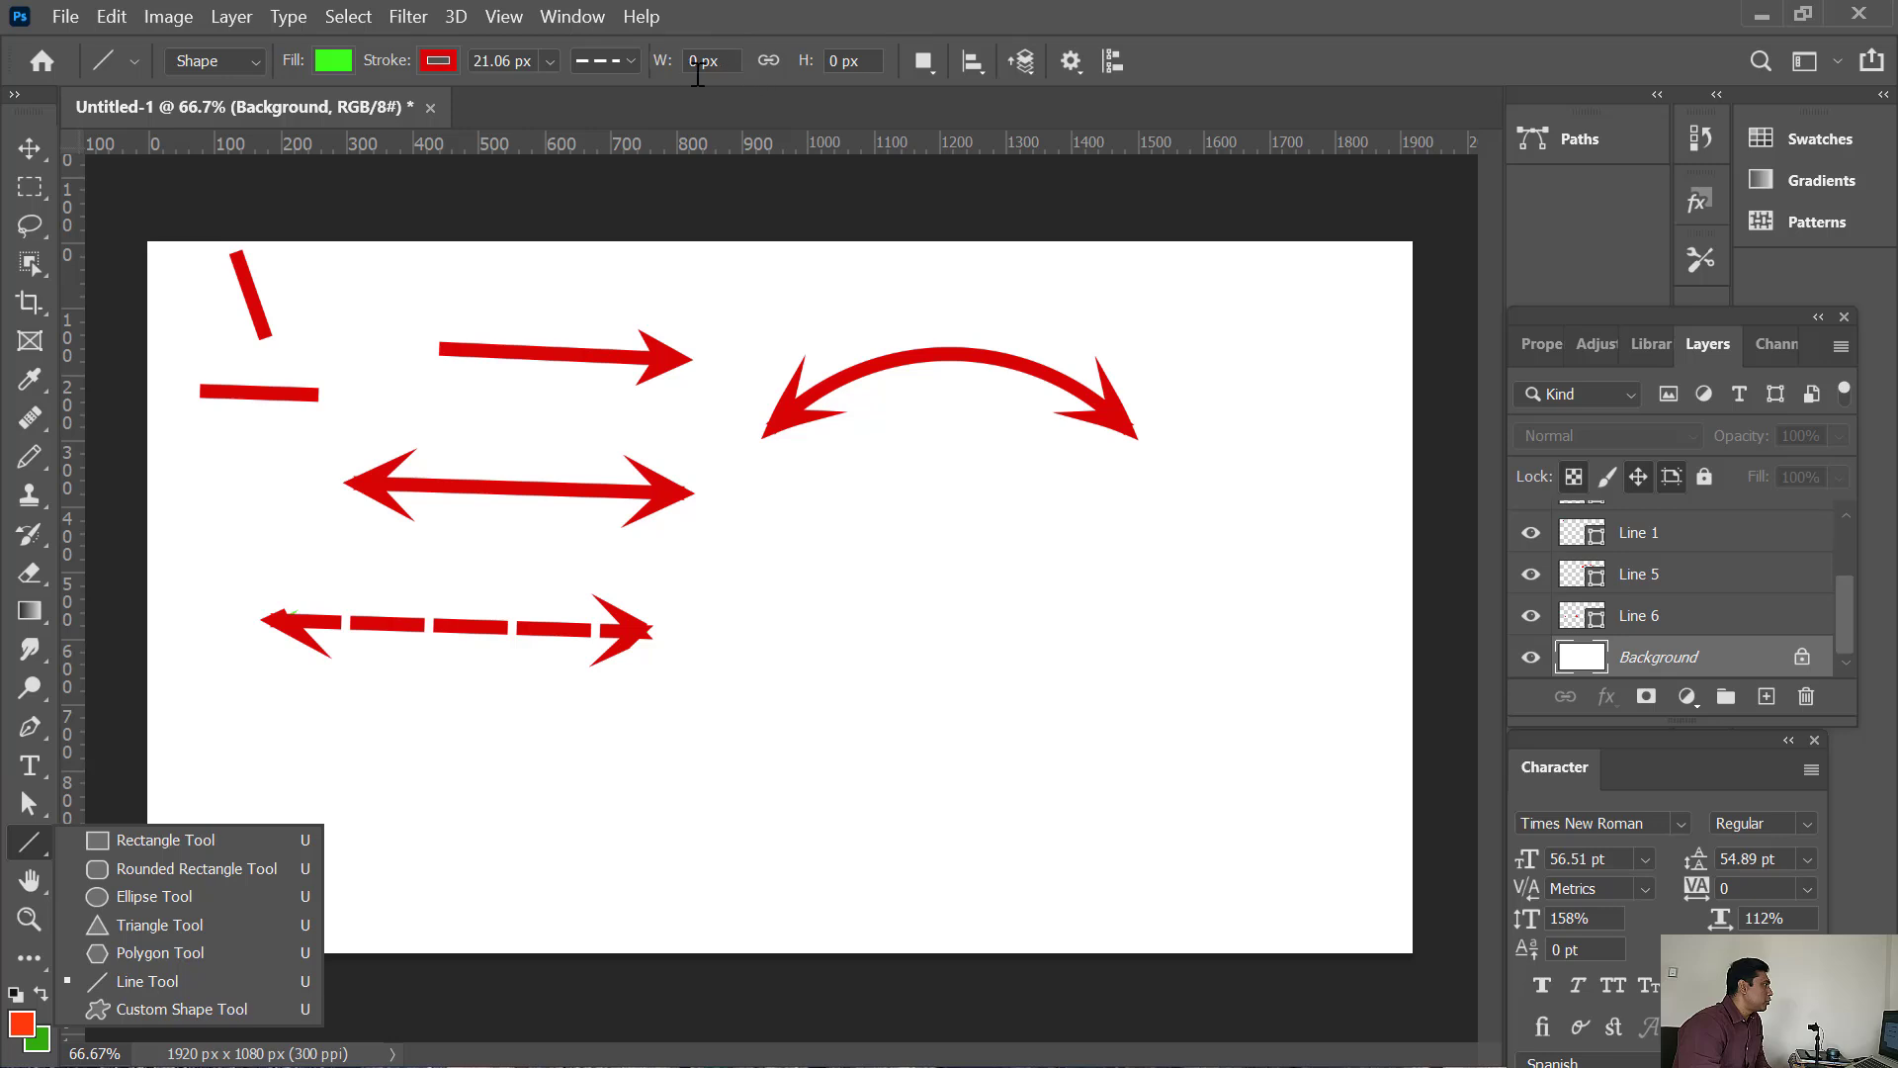
click(634, 63)
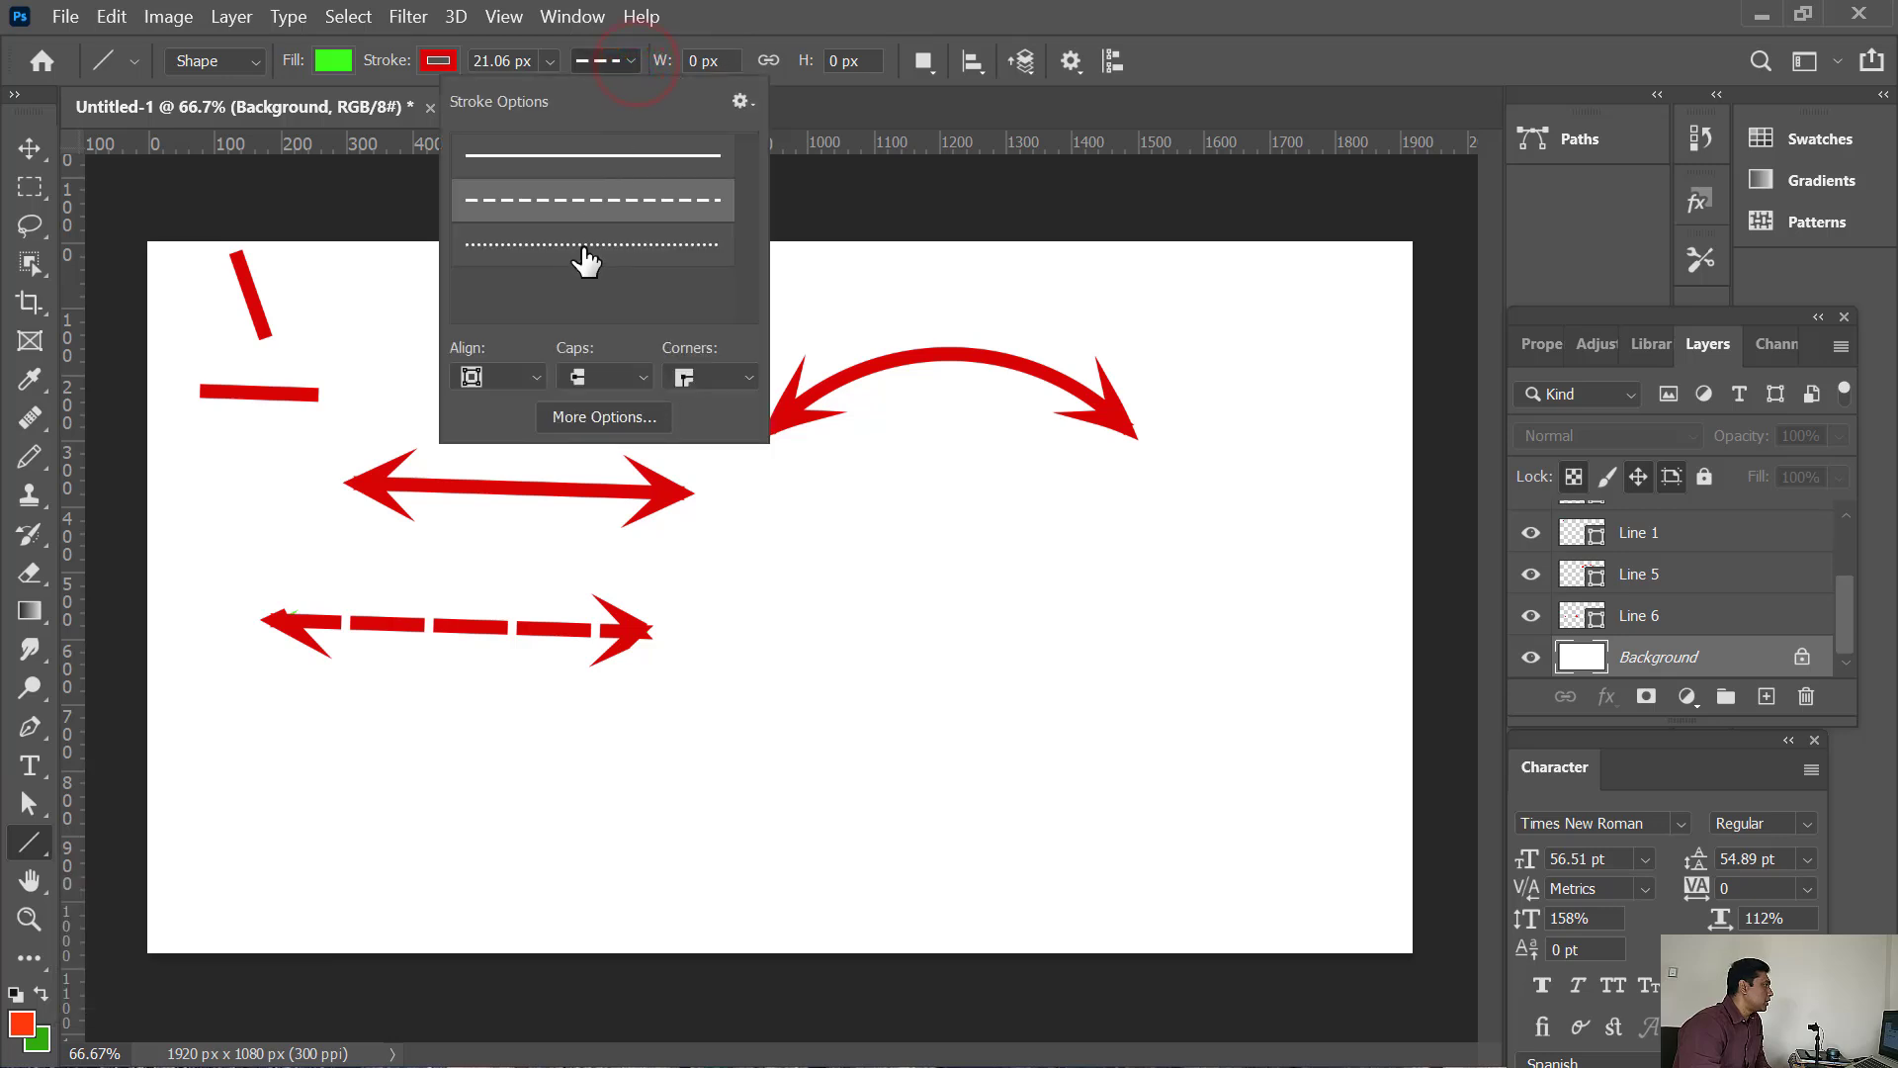
click(587, 247)
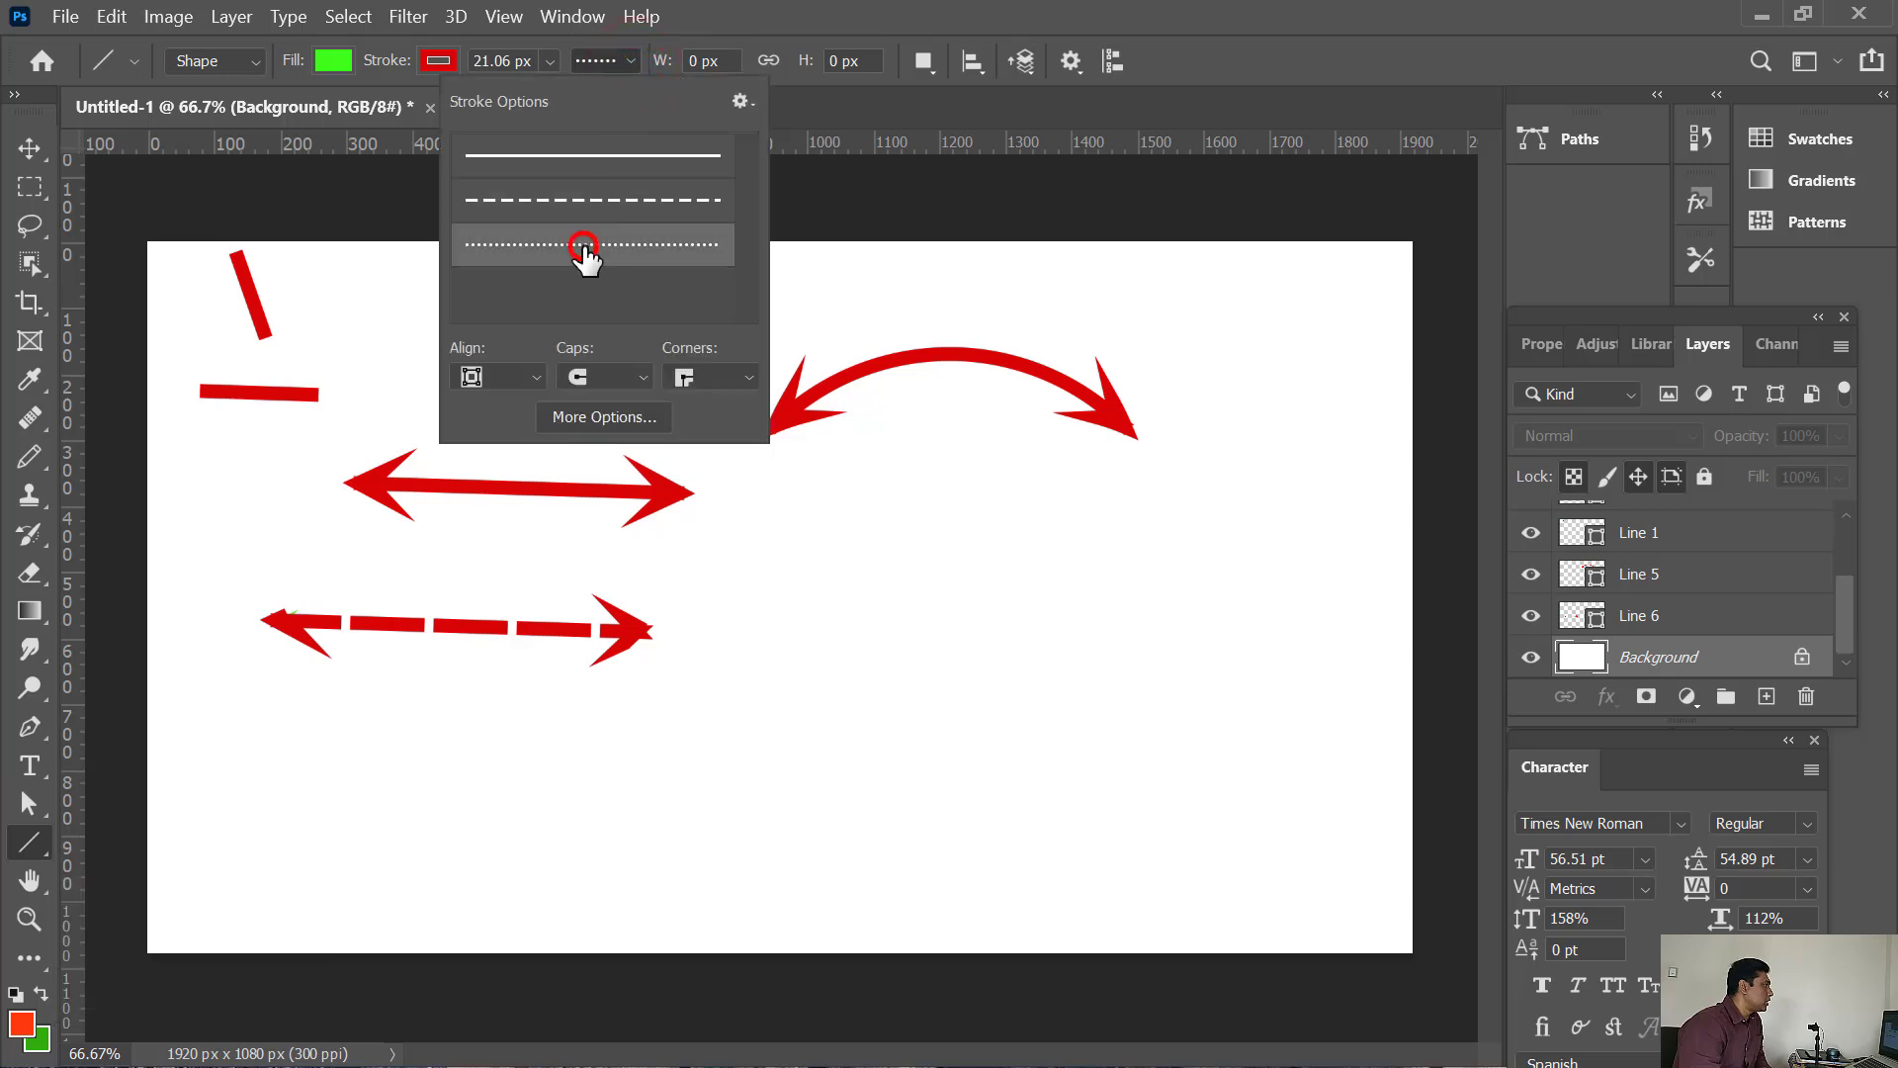
click(771, 666)
drag(772, 665, 1104, 594)
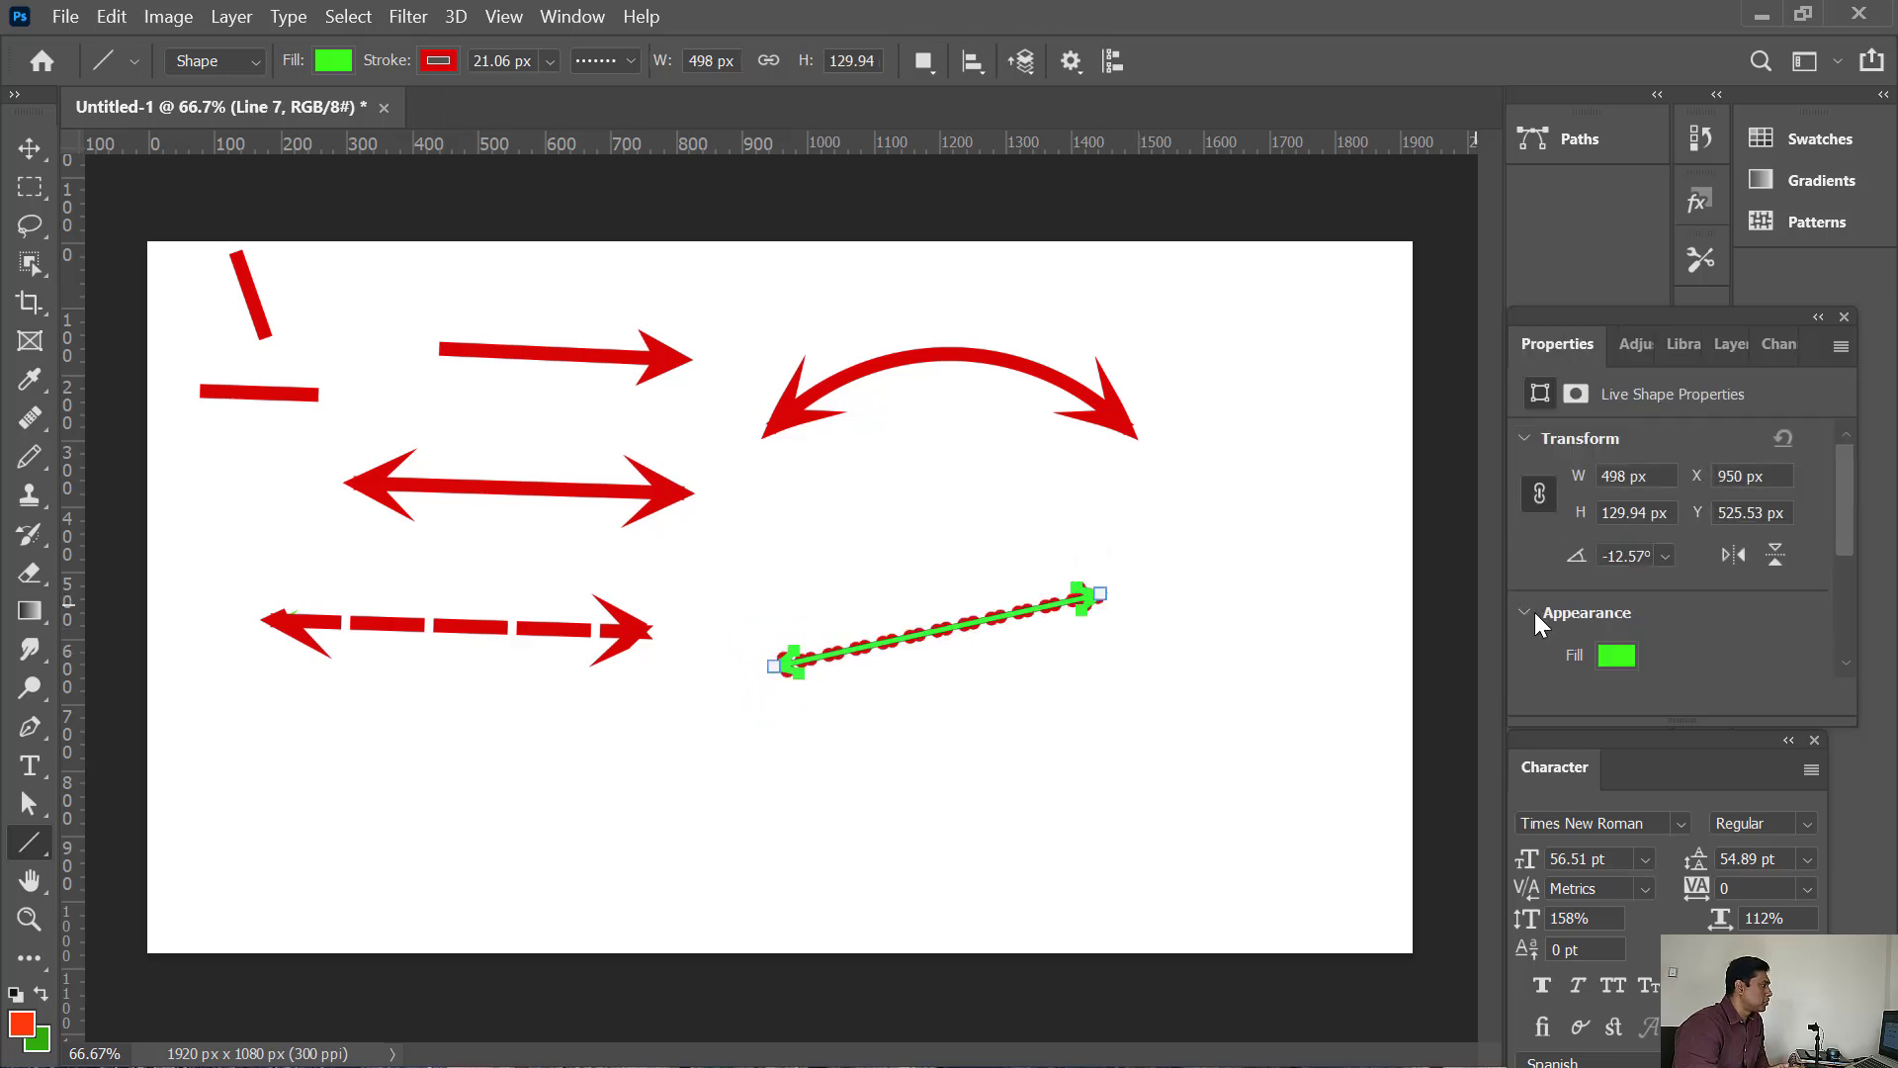
Select the Background layer, restore the solid stroke, and draw four double-headed arrows of decreasing length, from about 882 px wide to about 92 px tall
click(1730, 346)
click(1681, 657)
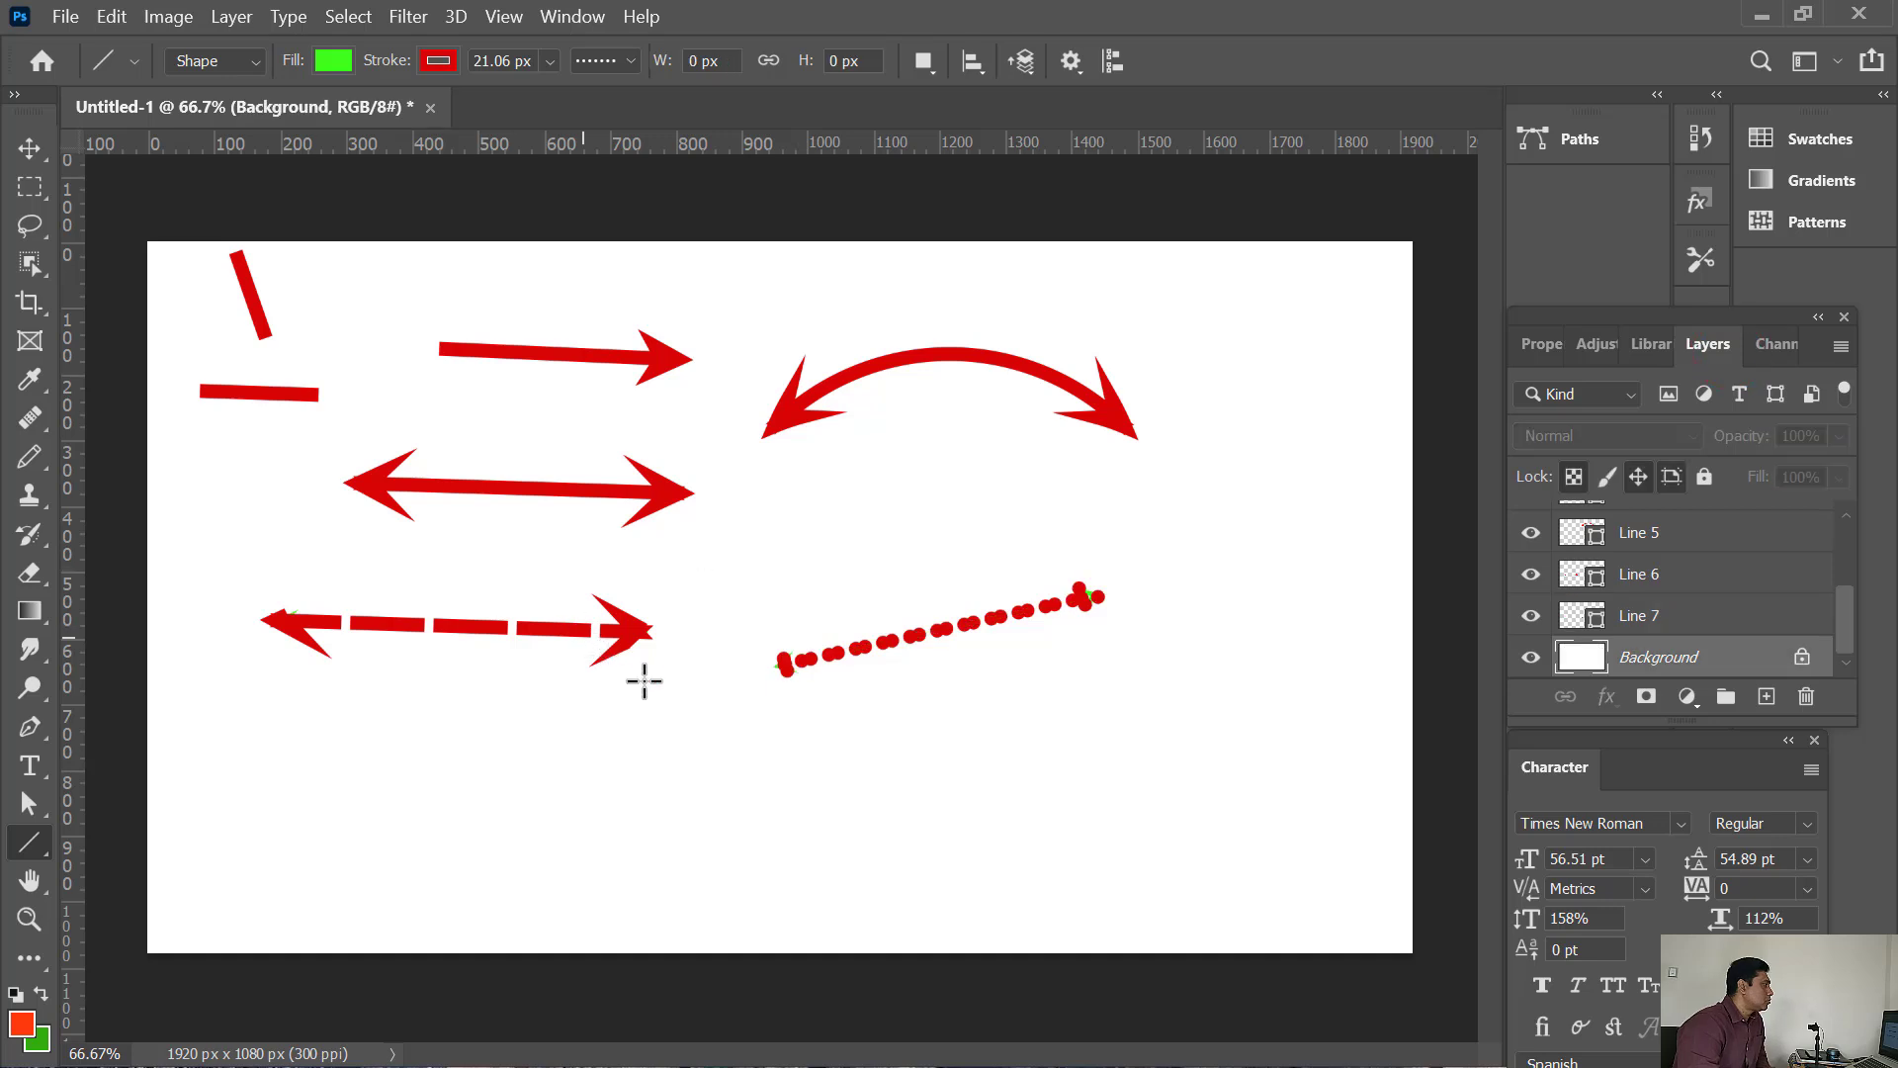
click(629, 61)
click(644, 161)
click(600, 859)
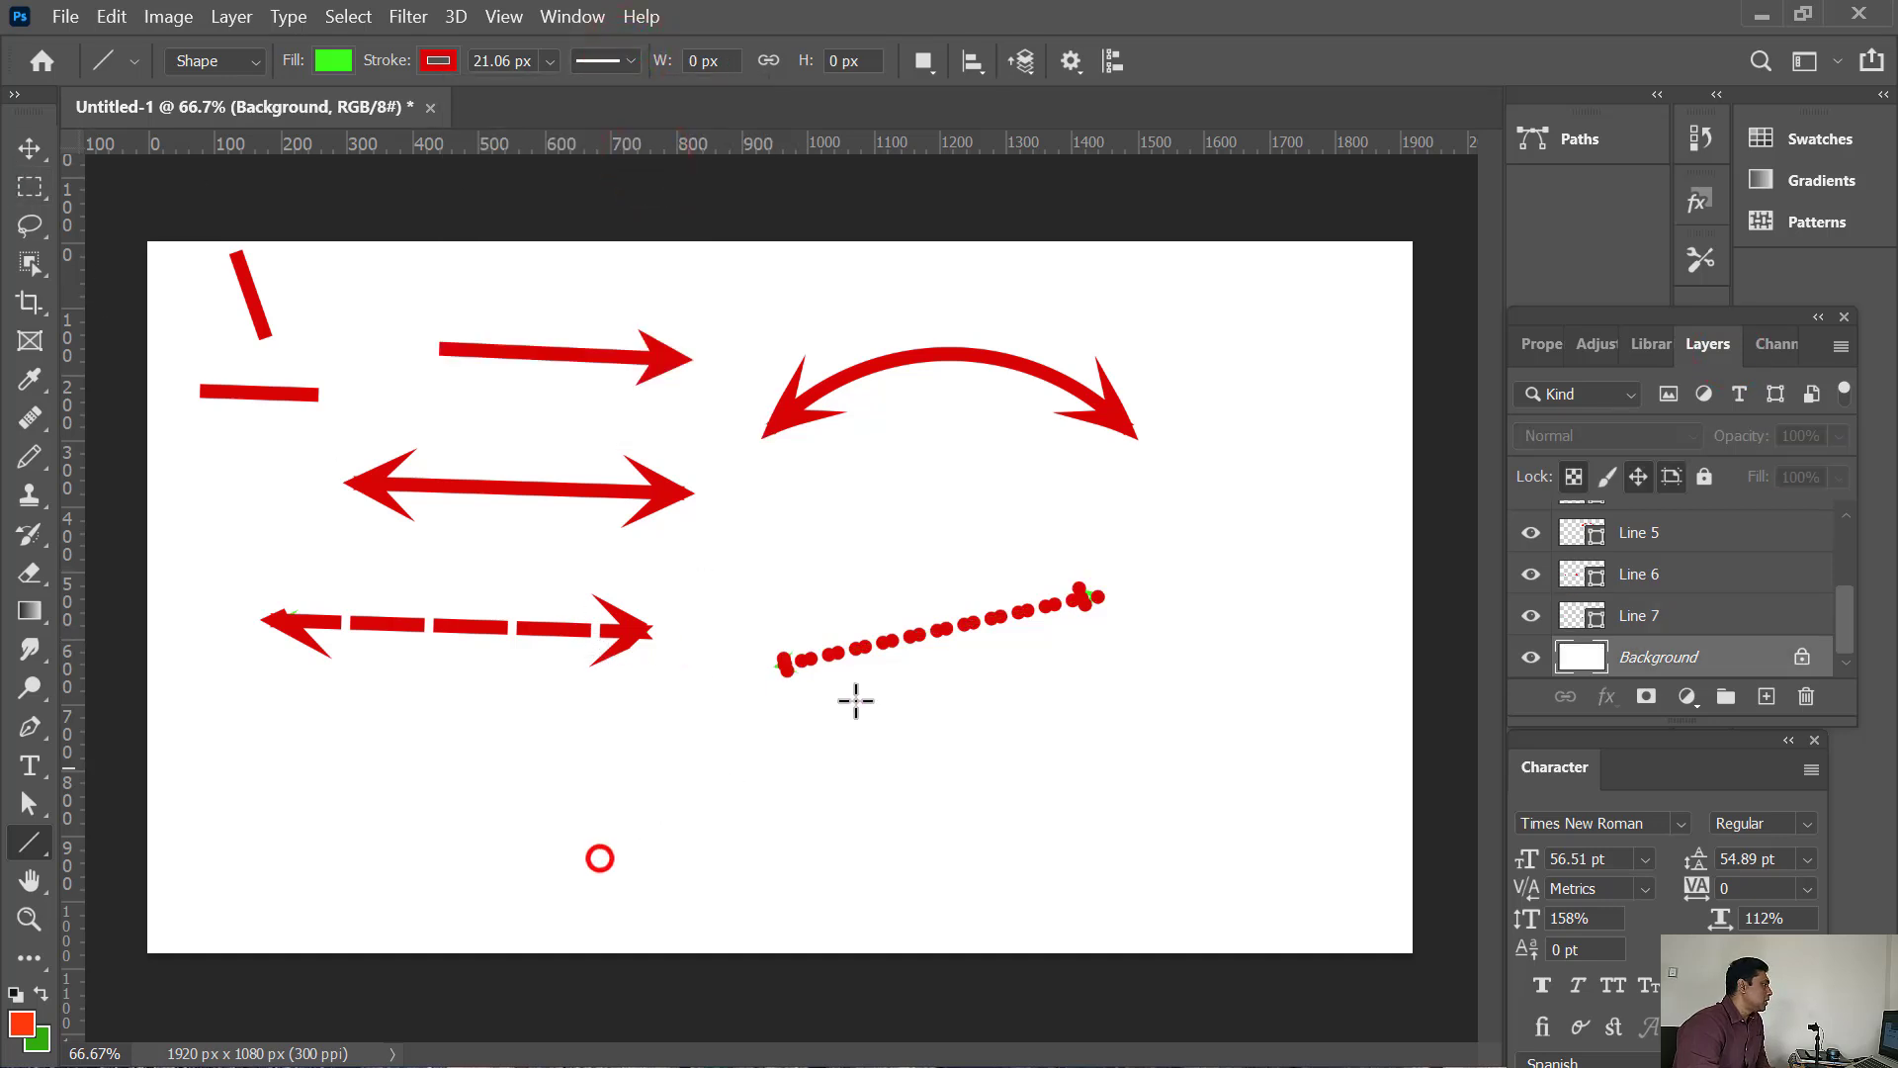
drag(856, 700, 1178, 455)
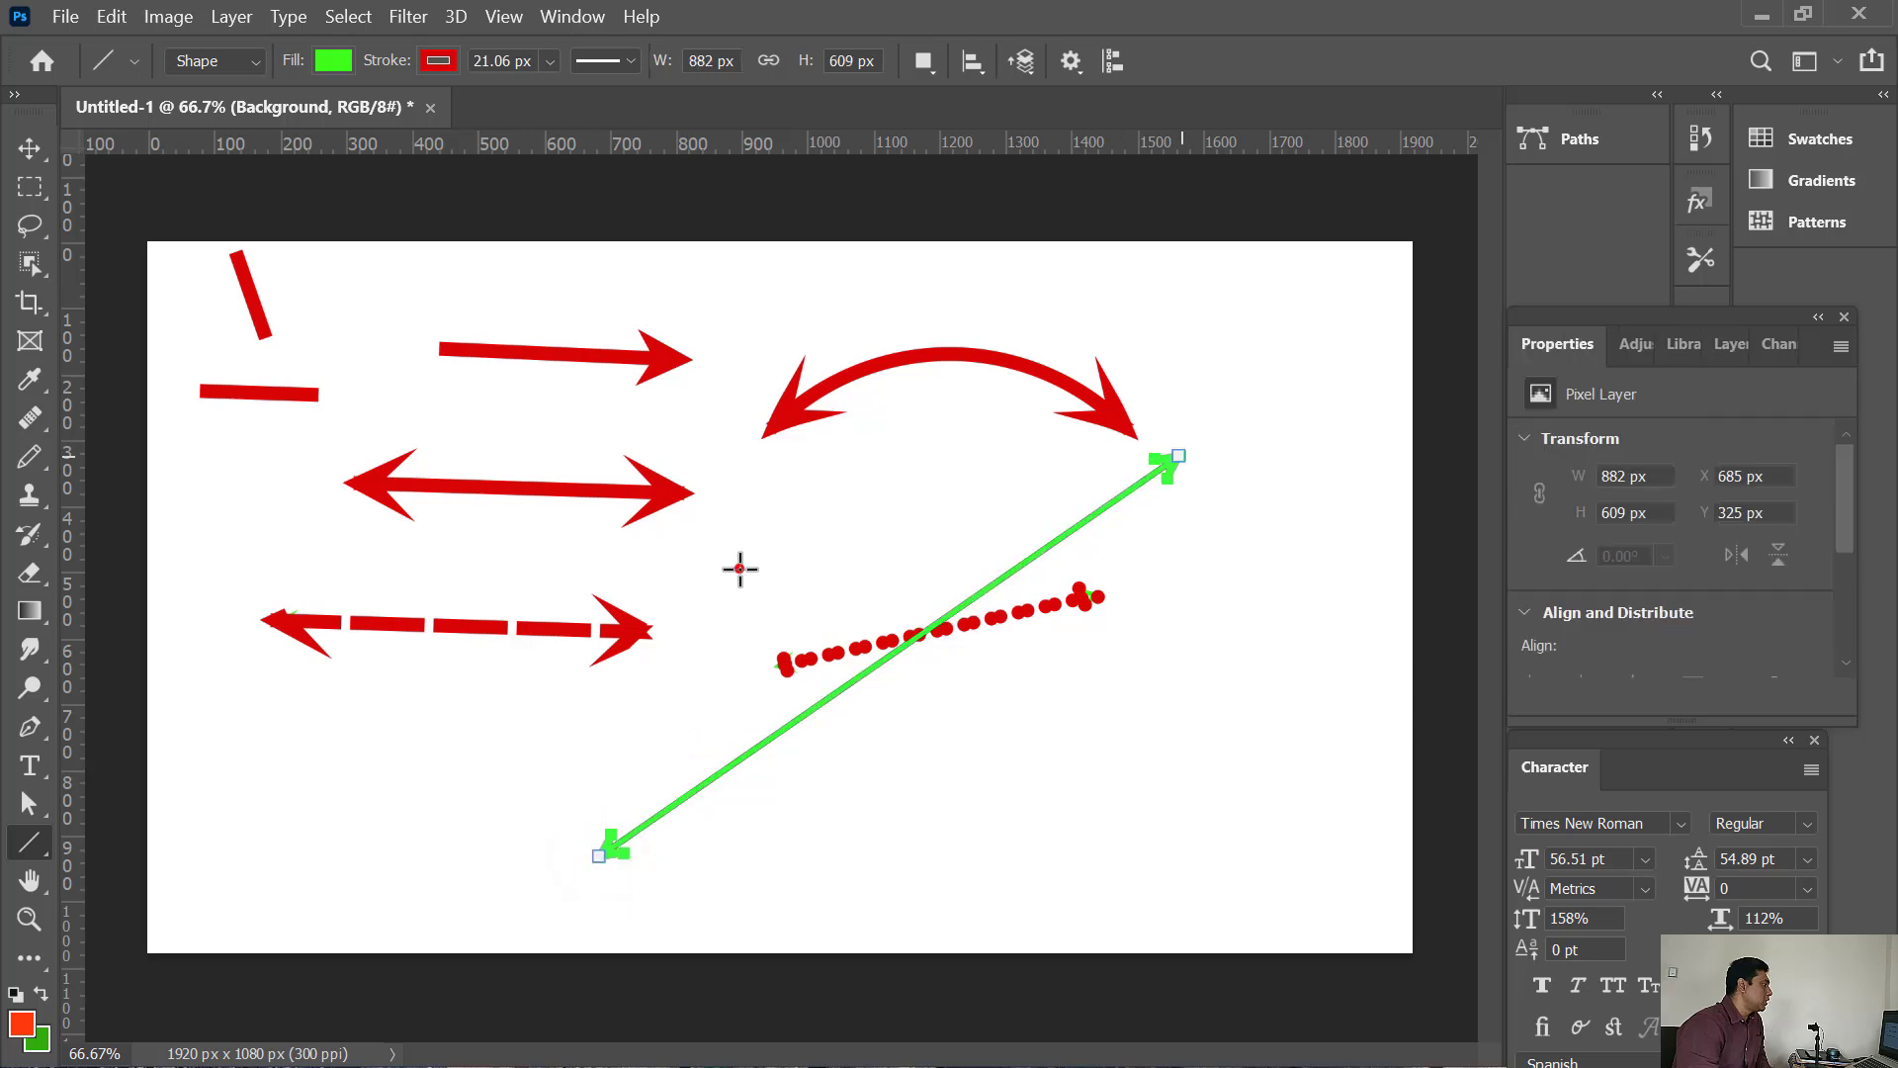
drag(738, 566, 651, 786)
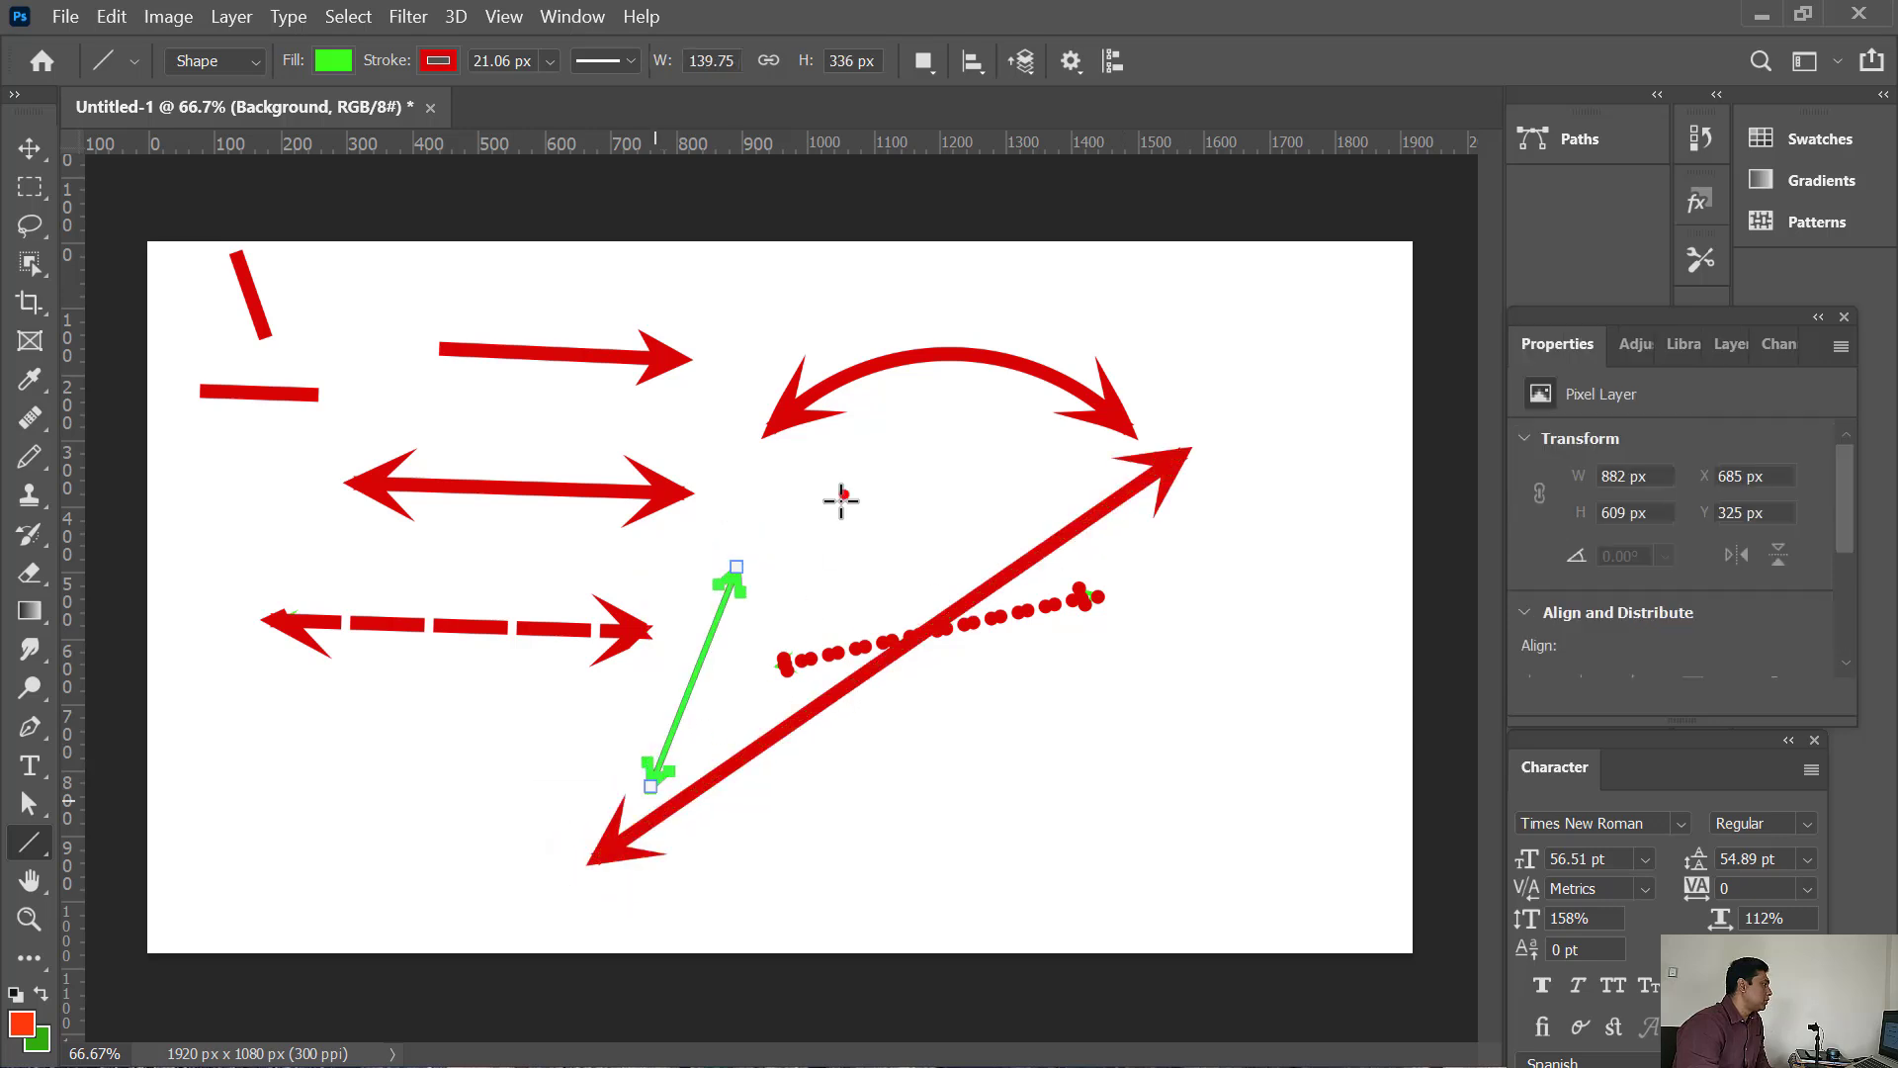
drag(840, 494, 833, 638)
click(924, 480)
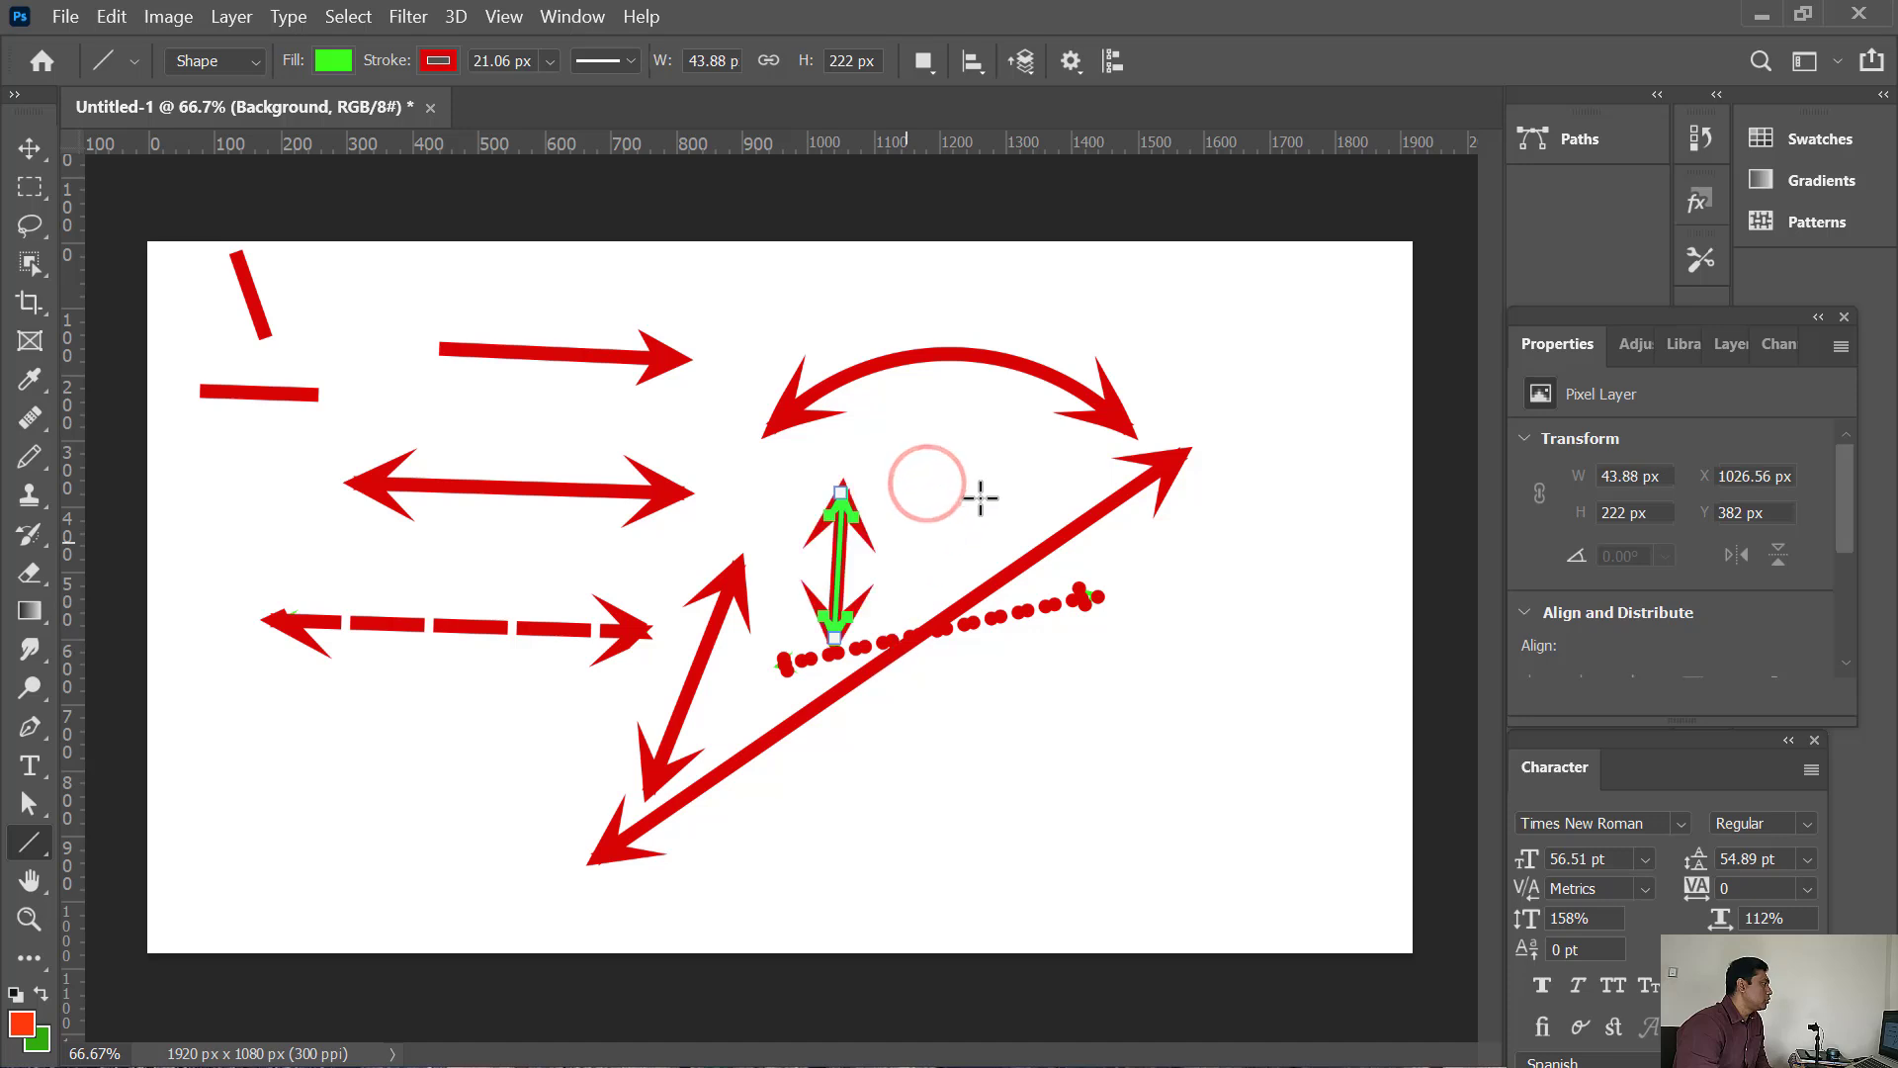
drag(981, 498, 994, 450)
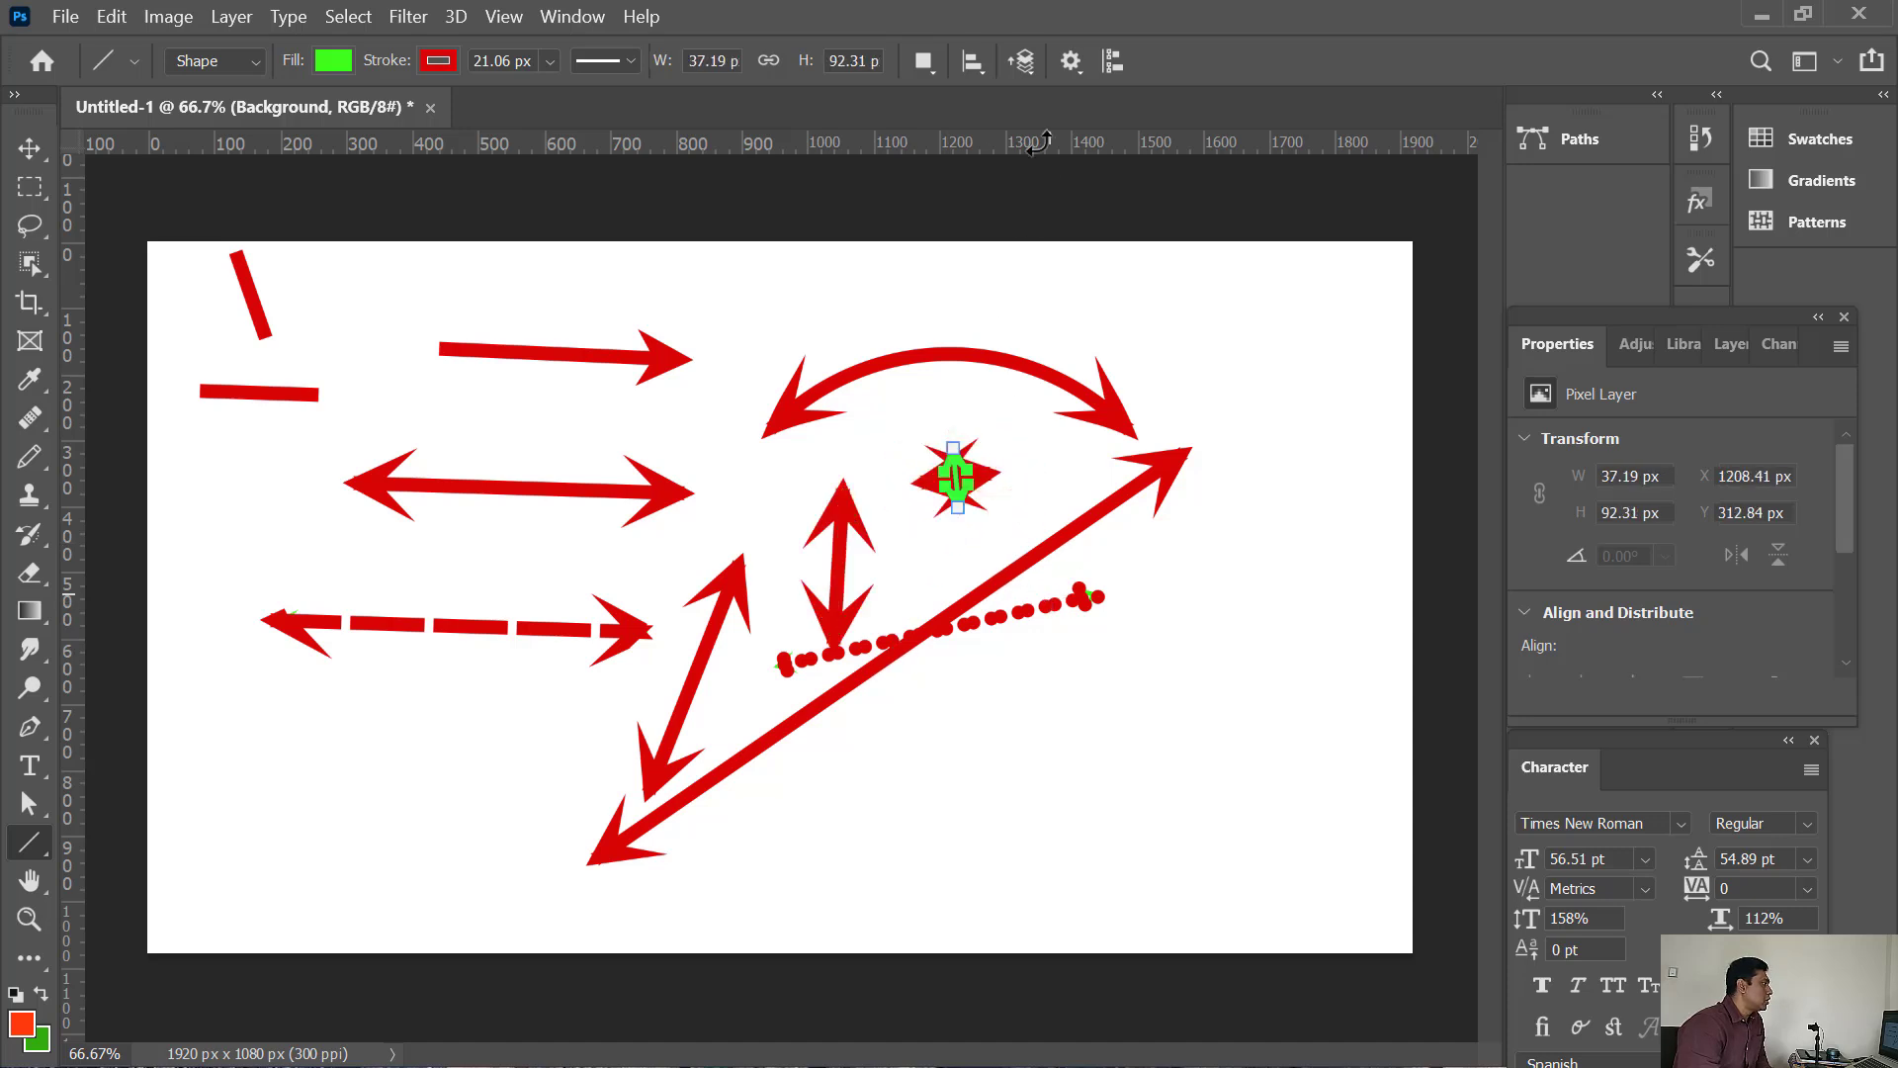
Turn off the start arrowhead and draw a slightly rising single-headed arrow in the canvas's lower right area
click(1071, 62)
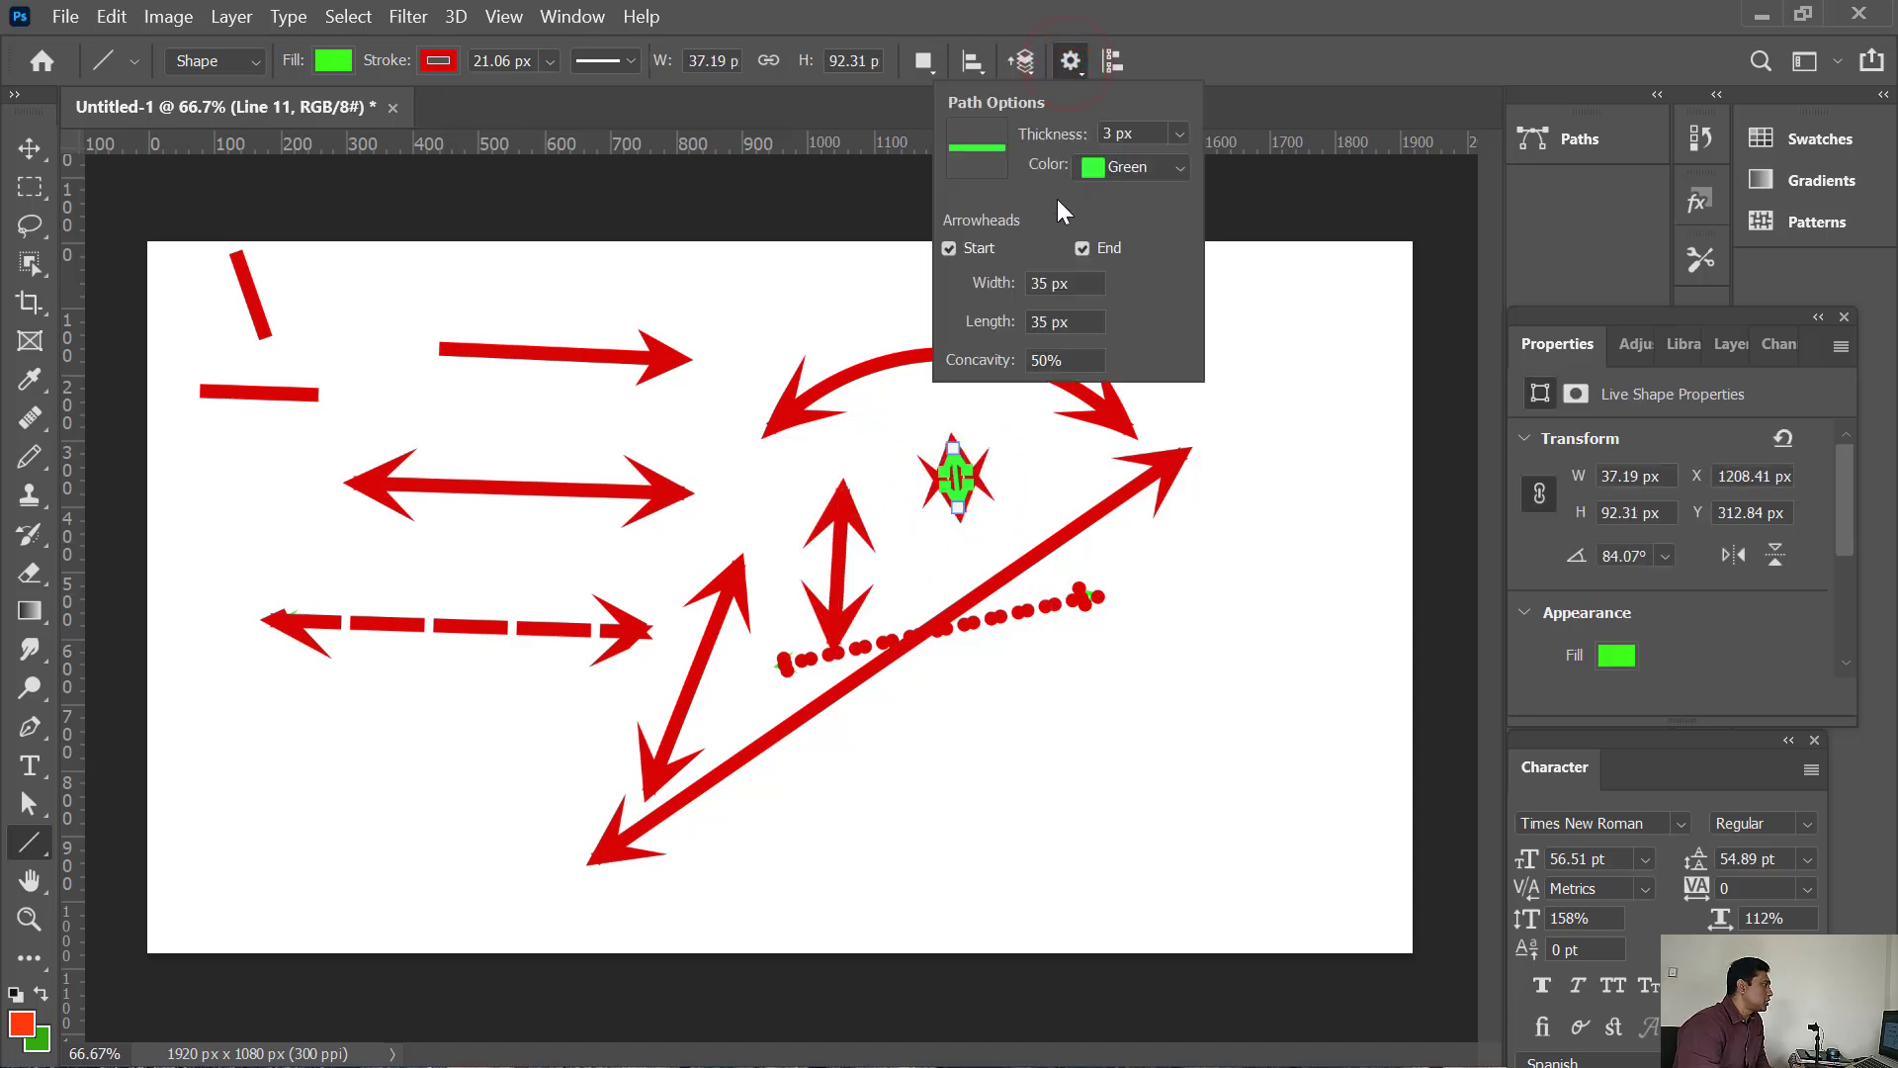
click(949, 248)
click(826, 841)
drag(825, 841, 1142, 786)
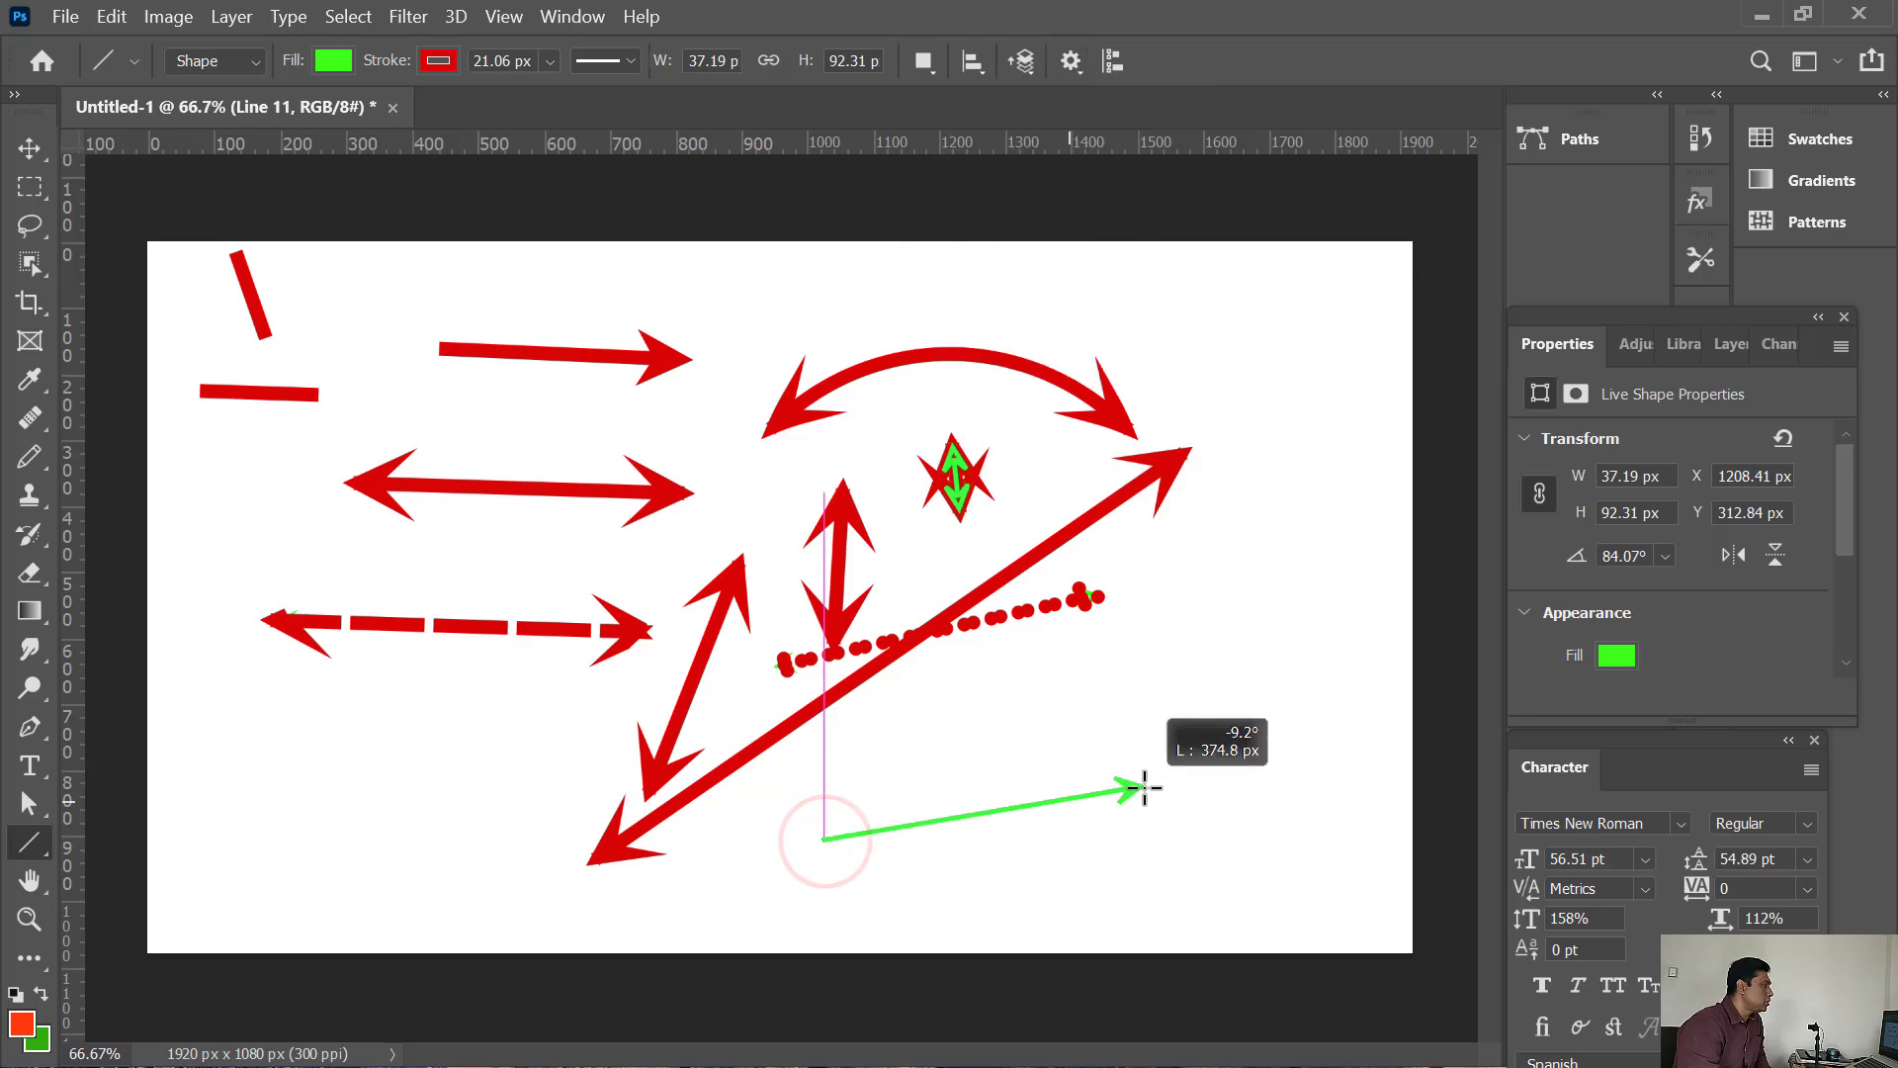